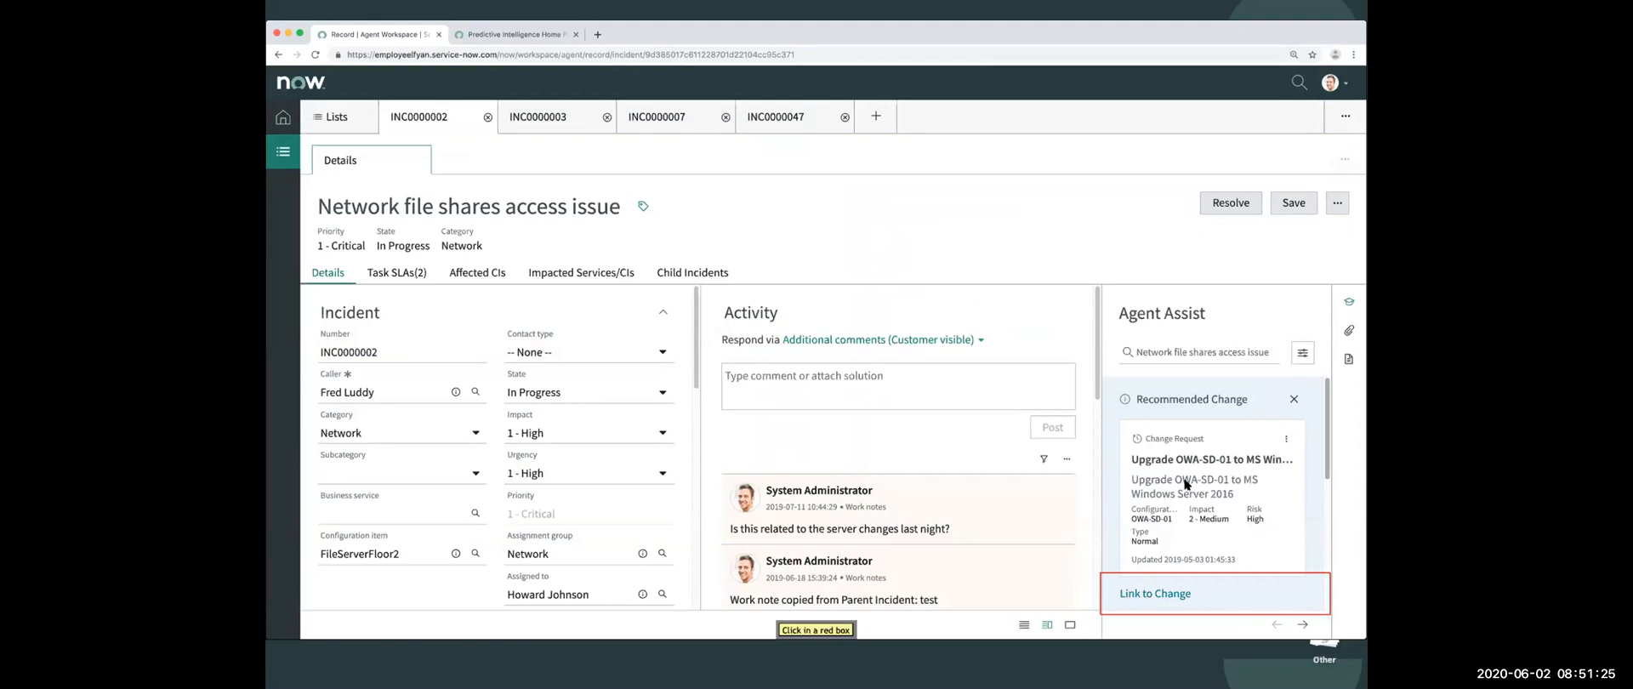
# - Open the link dialog for INC0000002's recommended change request and dismiss it without linking
pyautogui.click(1192, 590)
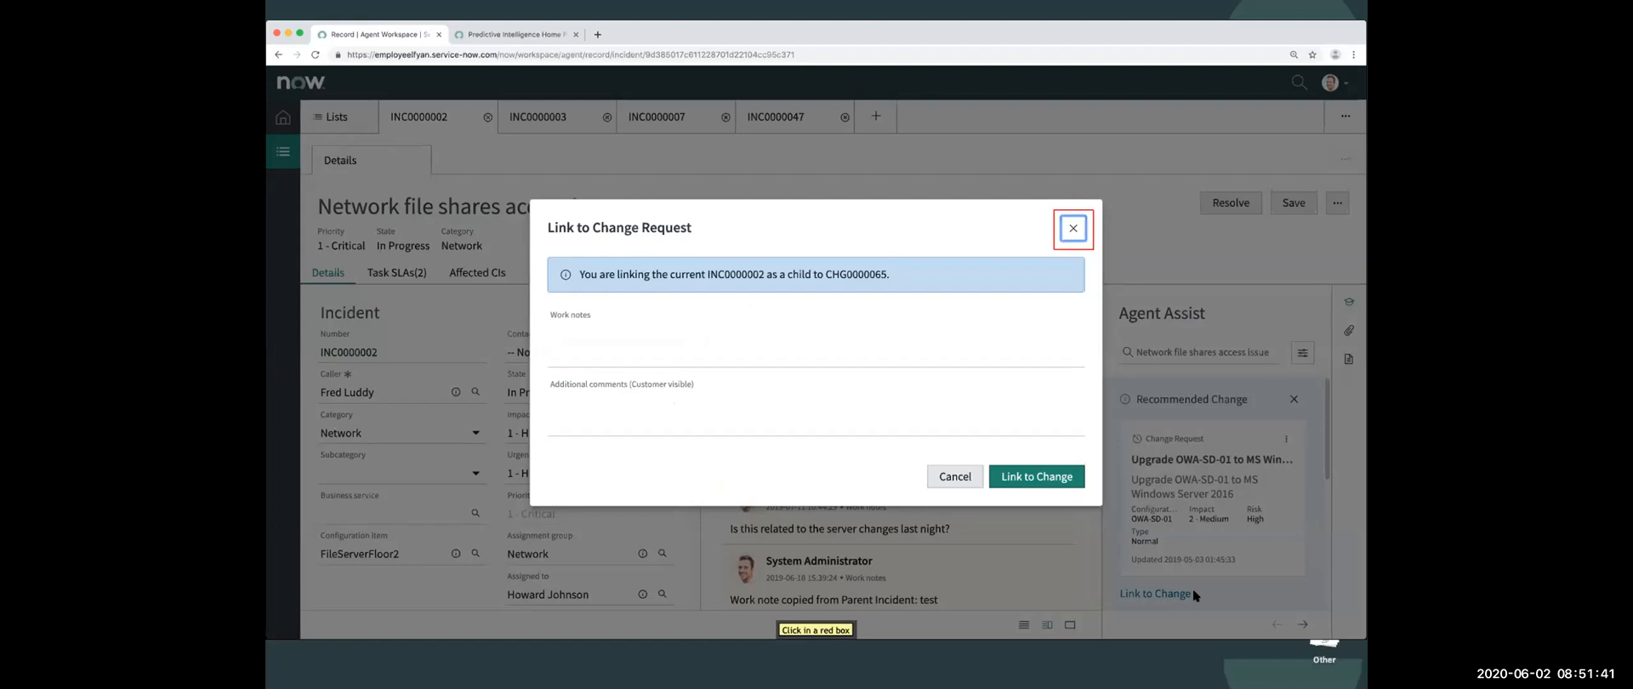
pyautogui.click(1074, 228)
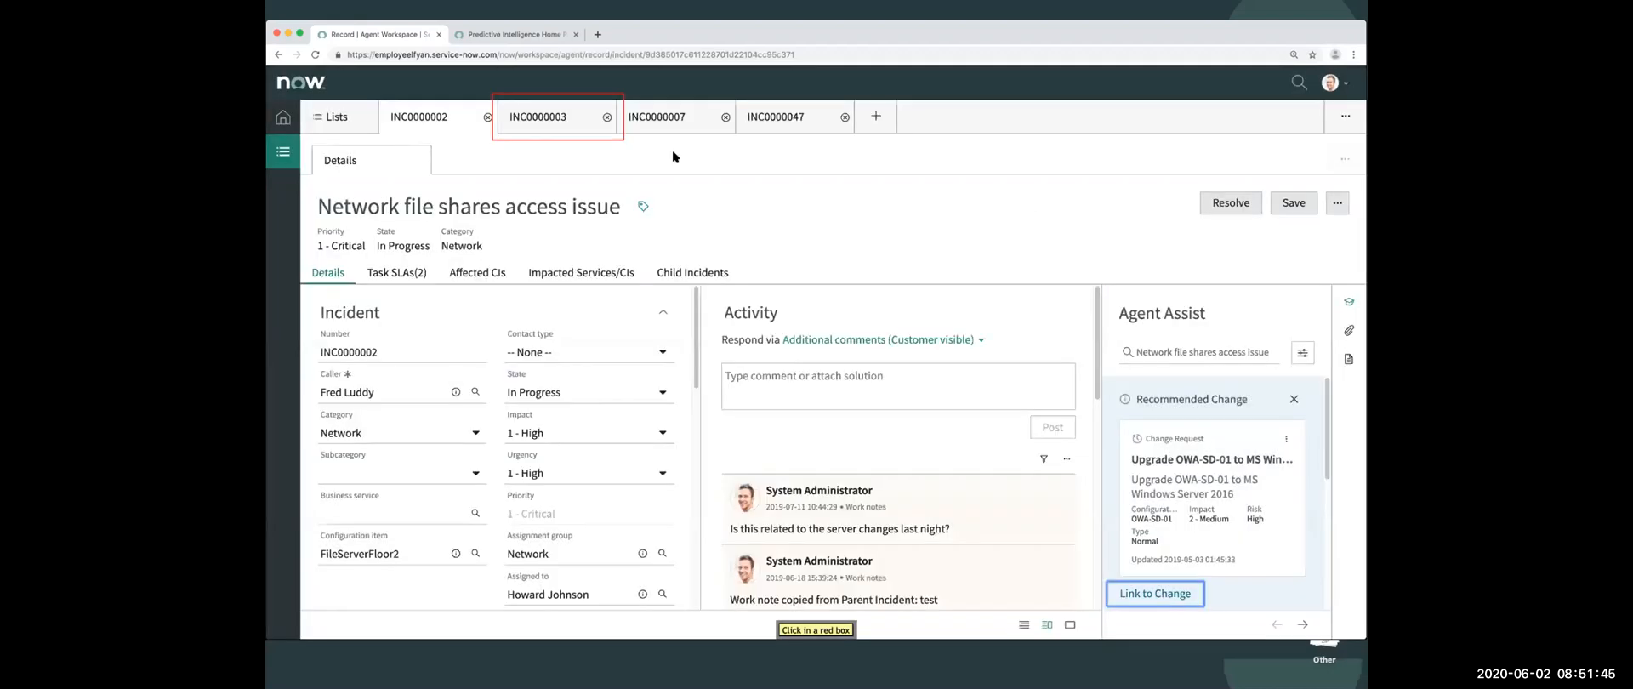
# - Propose incident INC0000003 as a major incident with the work note "Wi-Fi seems down across the campus"
pyautogui.click(554, 122)
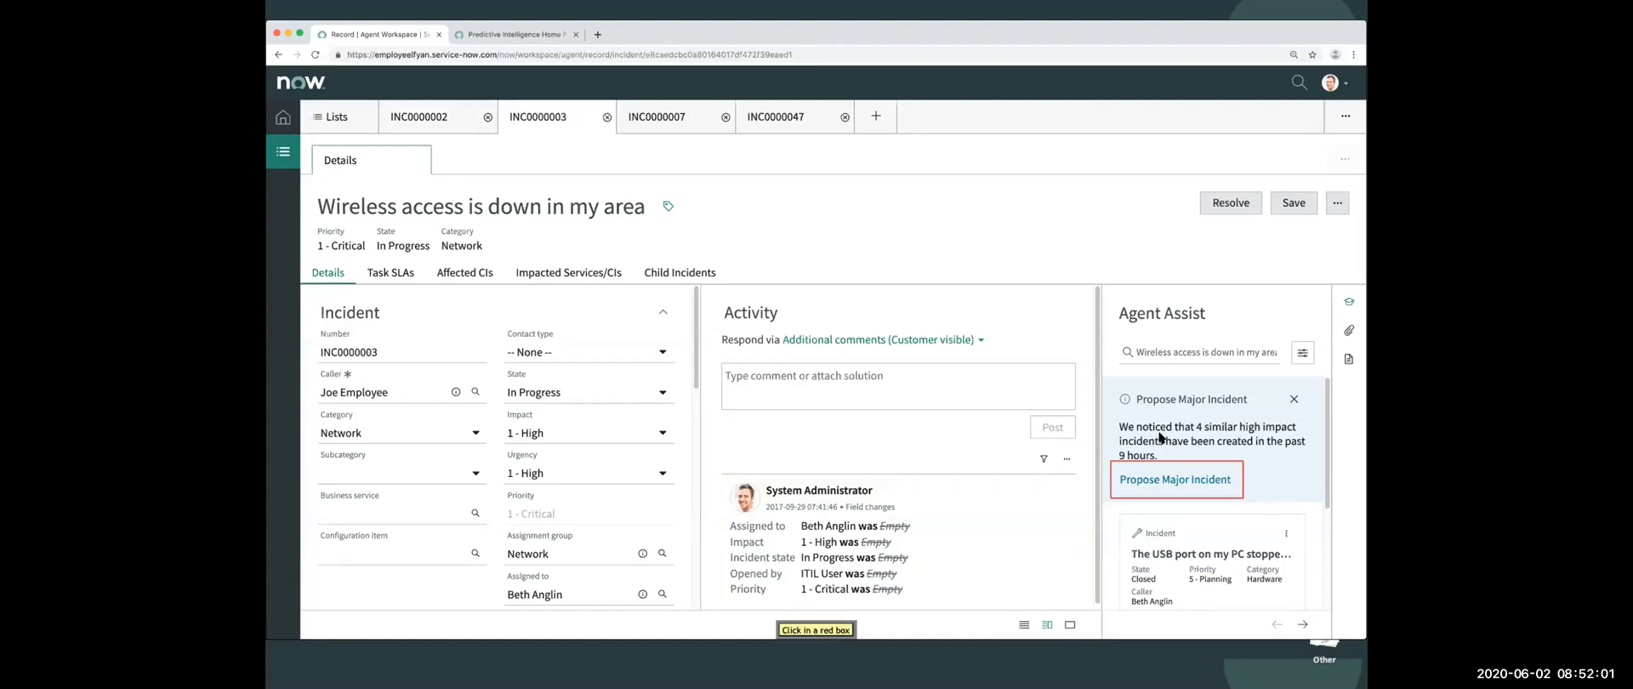
pyautogui.click(1140, 479)
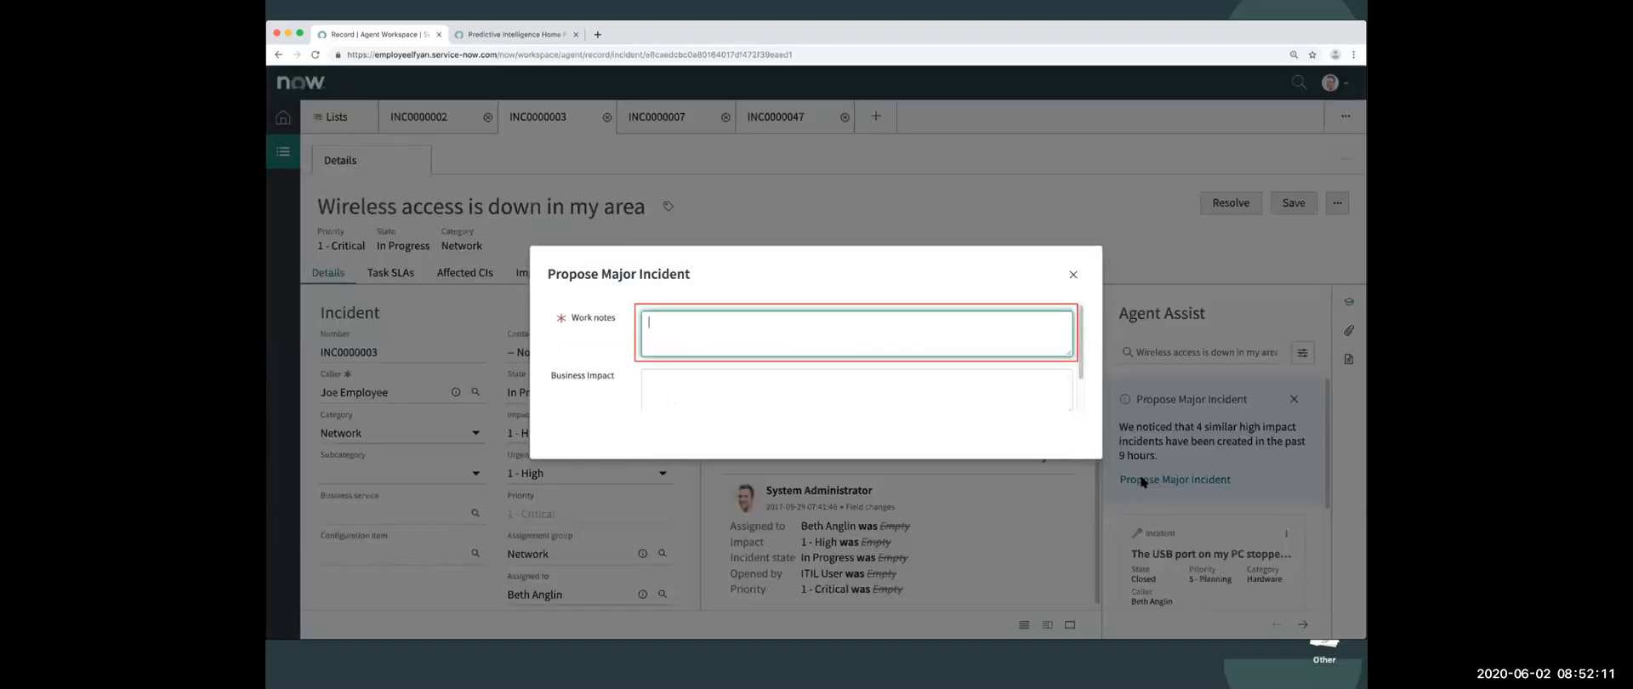
pyautogui.write('Wi-Fi seems down across the cam')
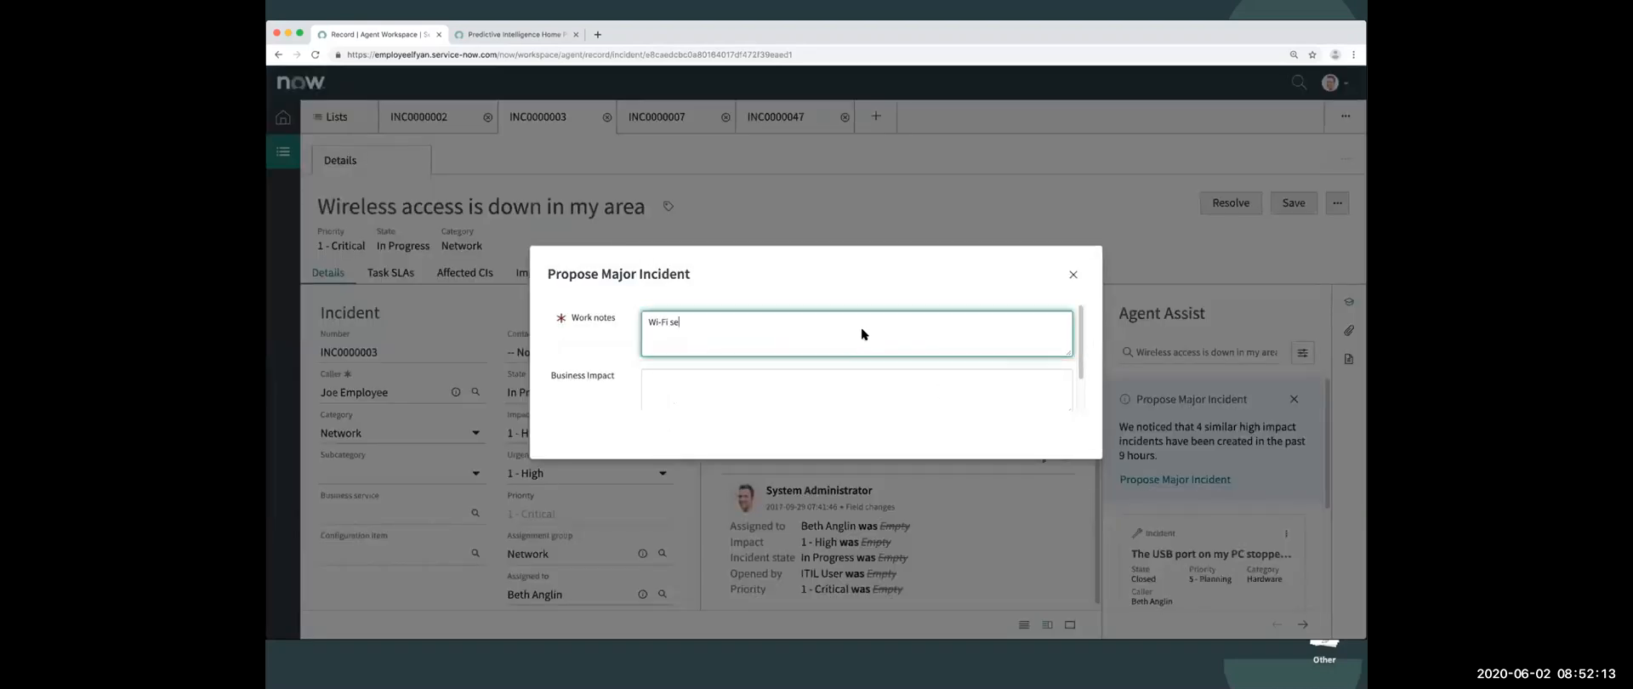
pyautogui.write('pus')
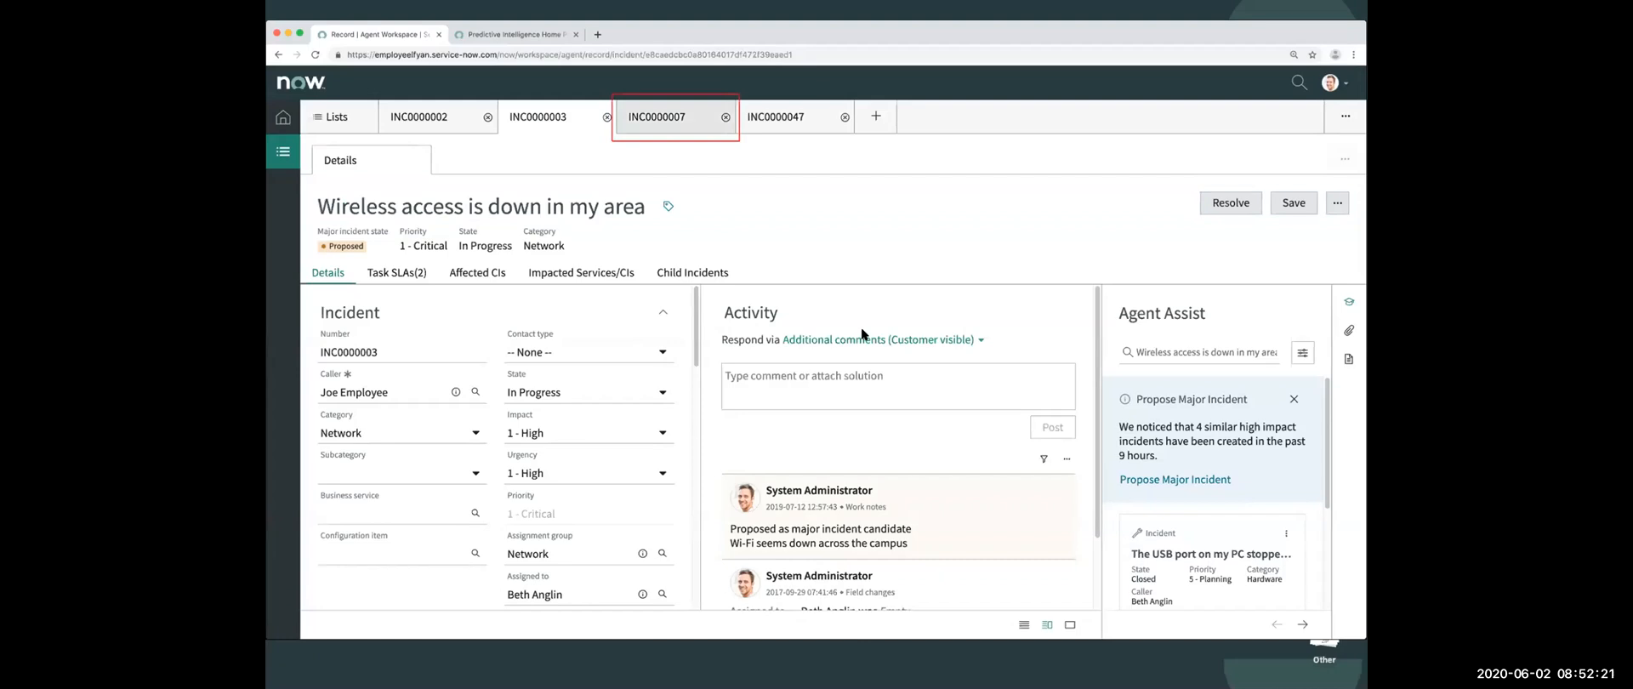
# - Open incident INC0000007, view the attach dialog for the recommended Deleted Email Recovery article, and close it without attaching
pyautogui.click(682, 123)
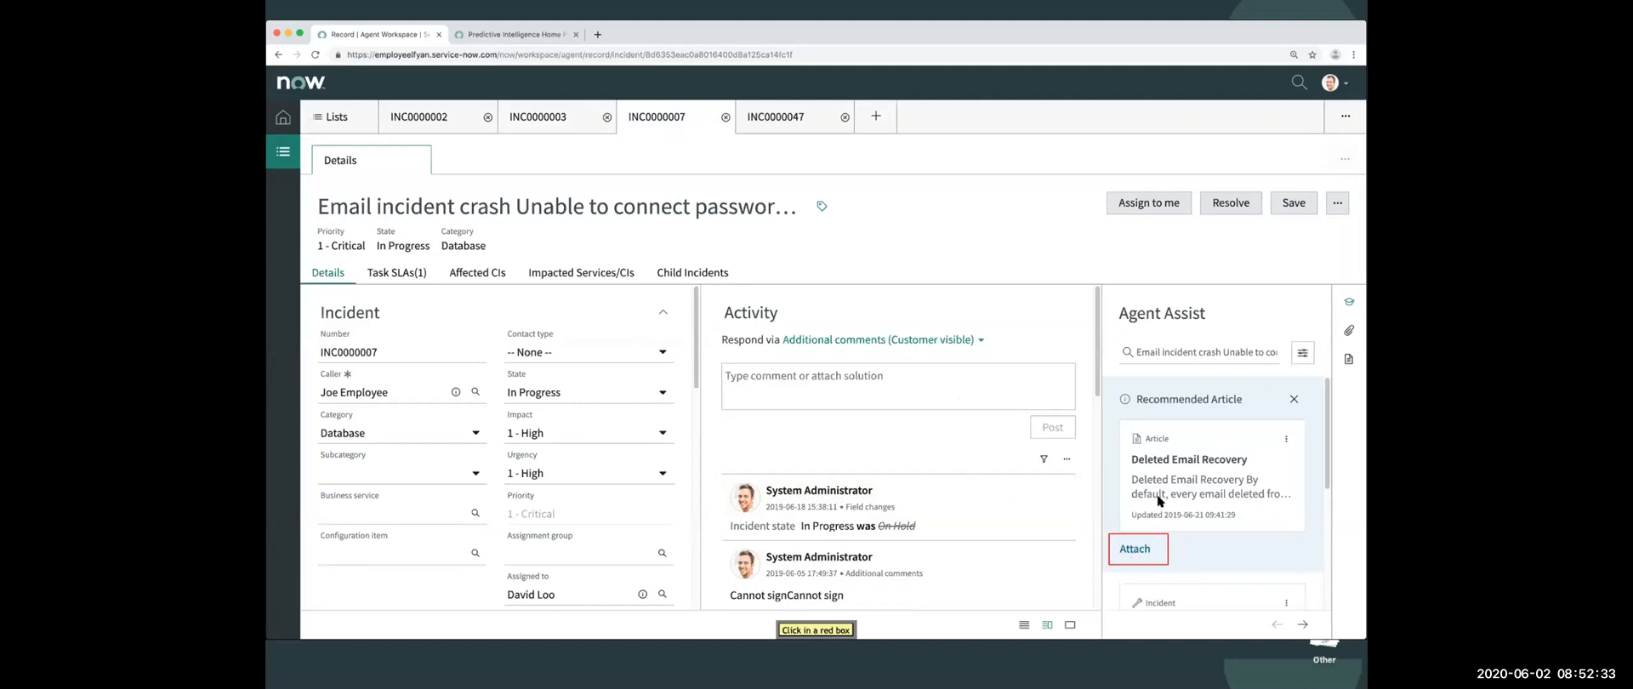
pyautogui.click(1134, 548)
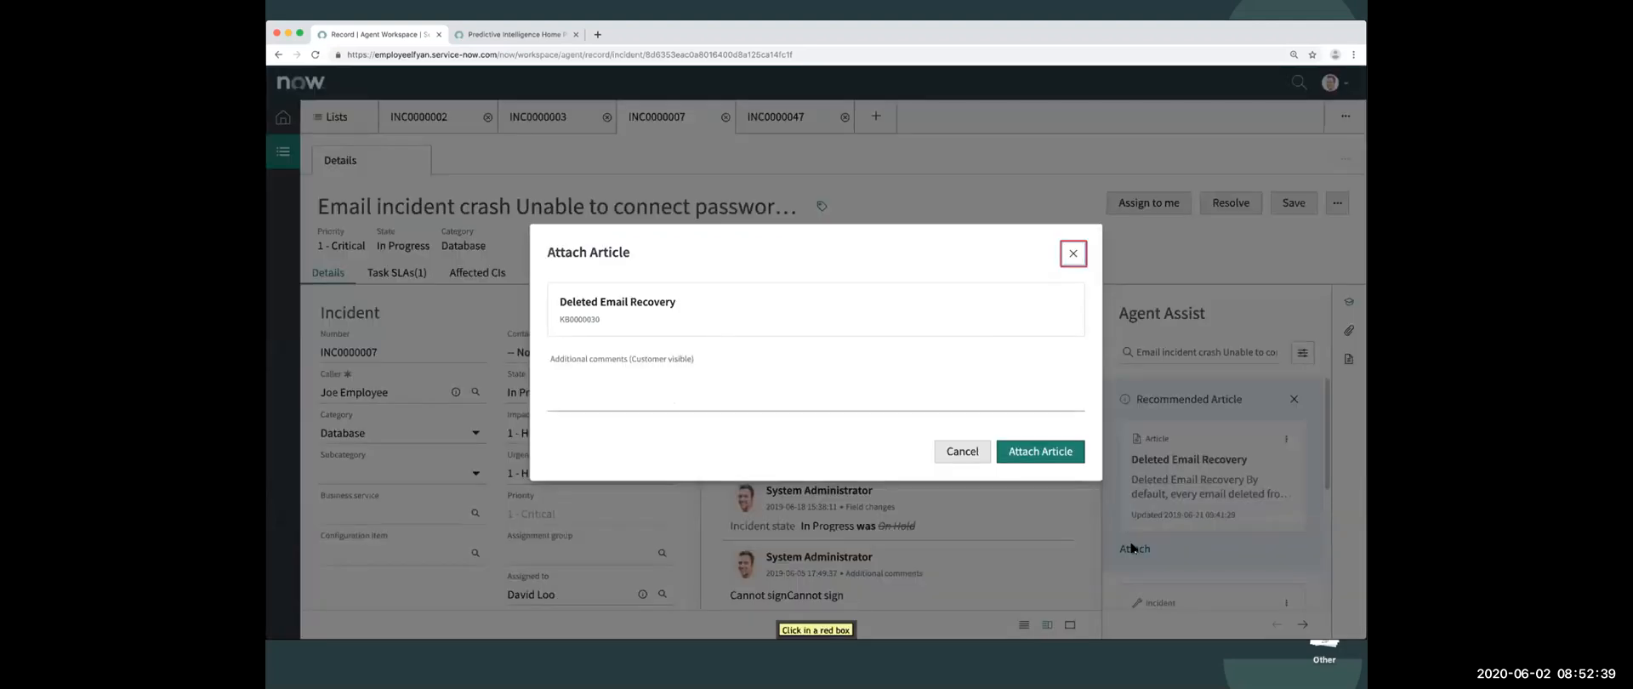
pyautogui.click(1073, 254)
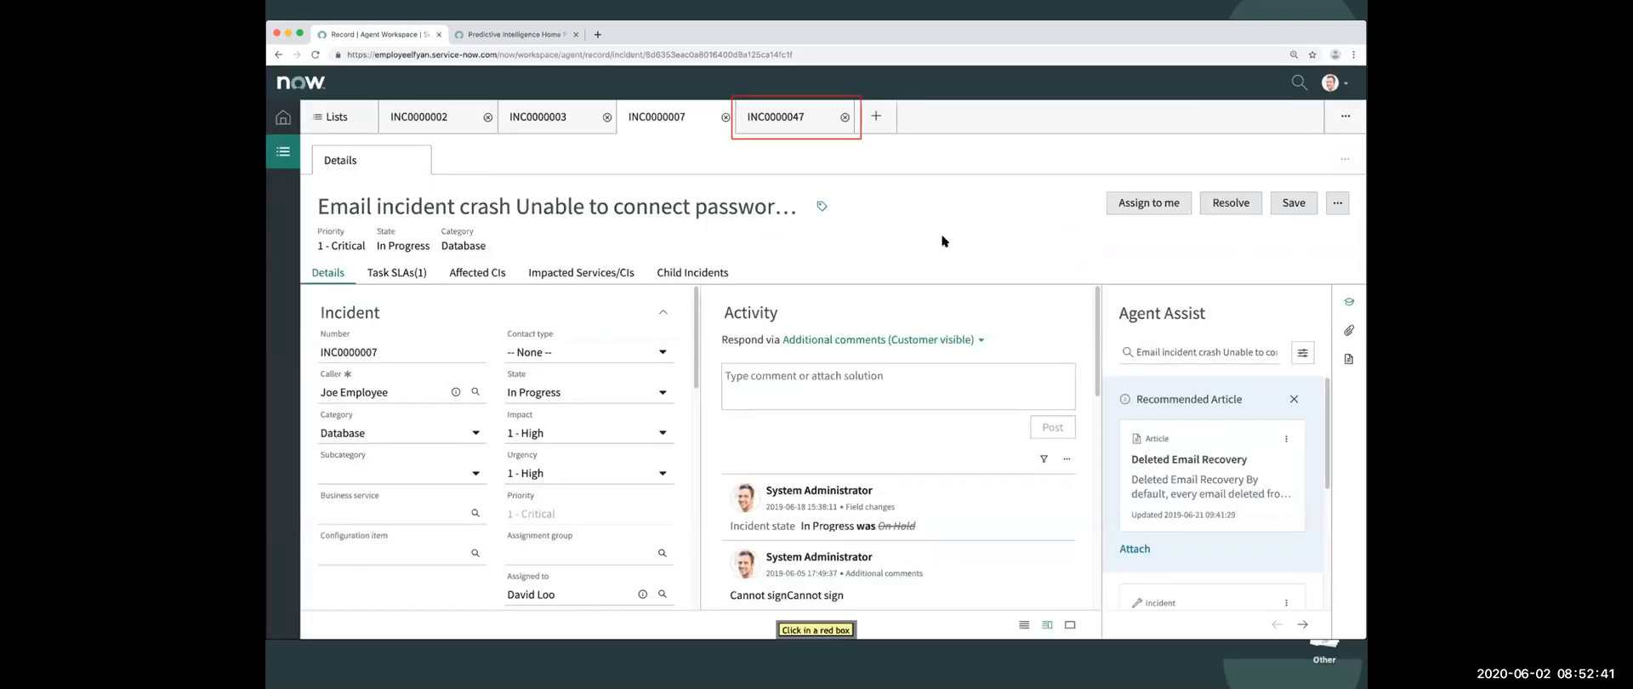
# - Open incident INC0000047 and set its Agent Assist suggestions to Similar Open Incidents
pyautogui.click(771, 117)
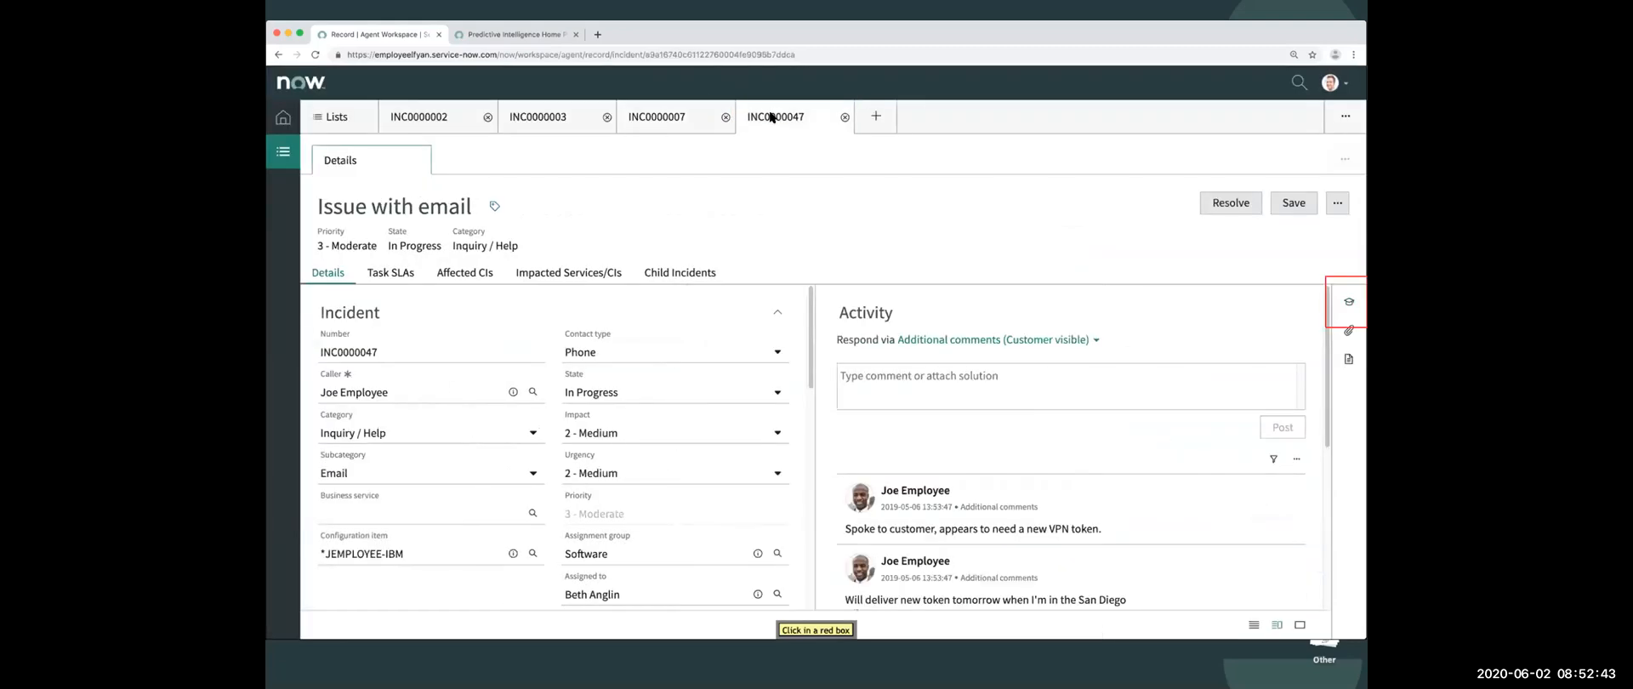
pyautogui.click(1349, 301)
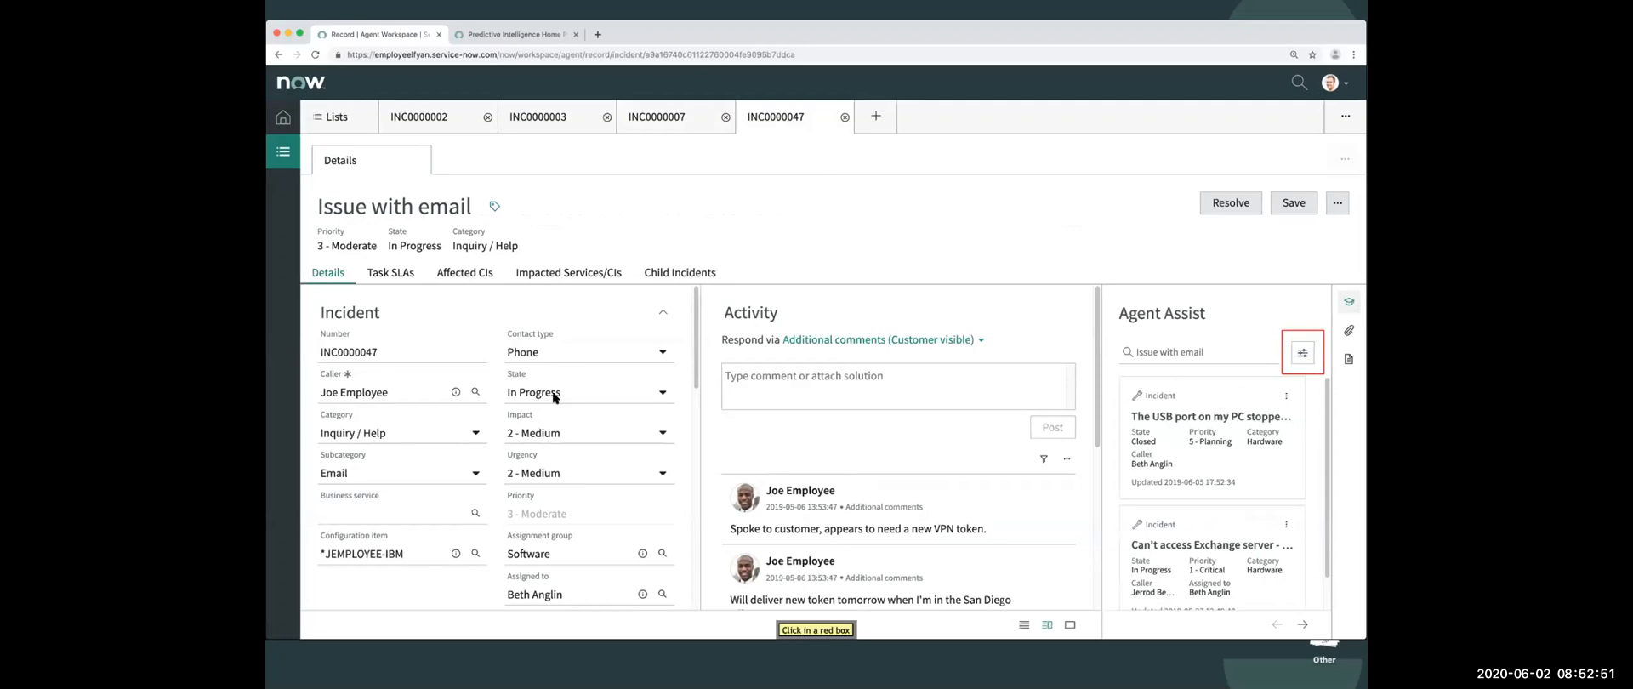
pyautogui.click(1299, 349)
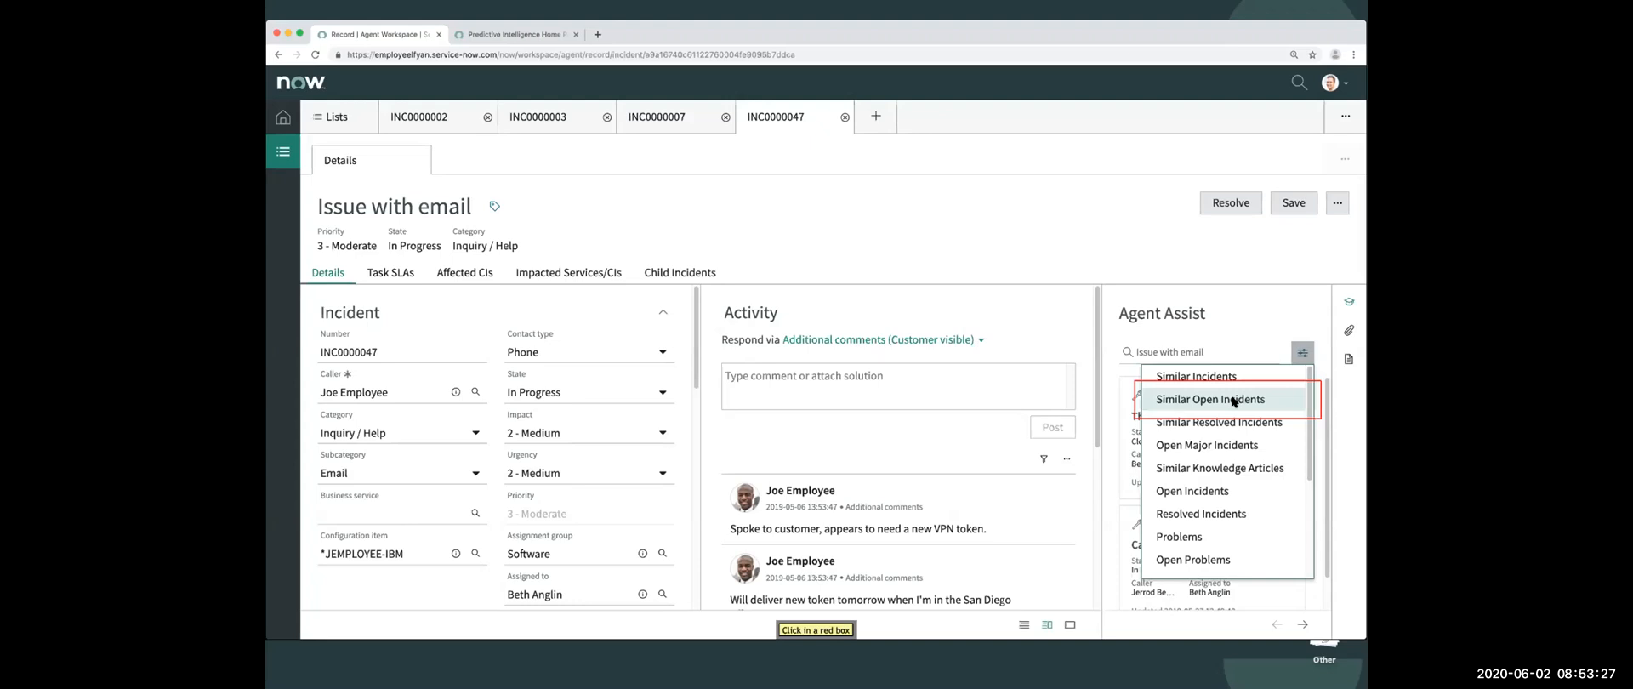
pyautogui.click(1233, 400)
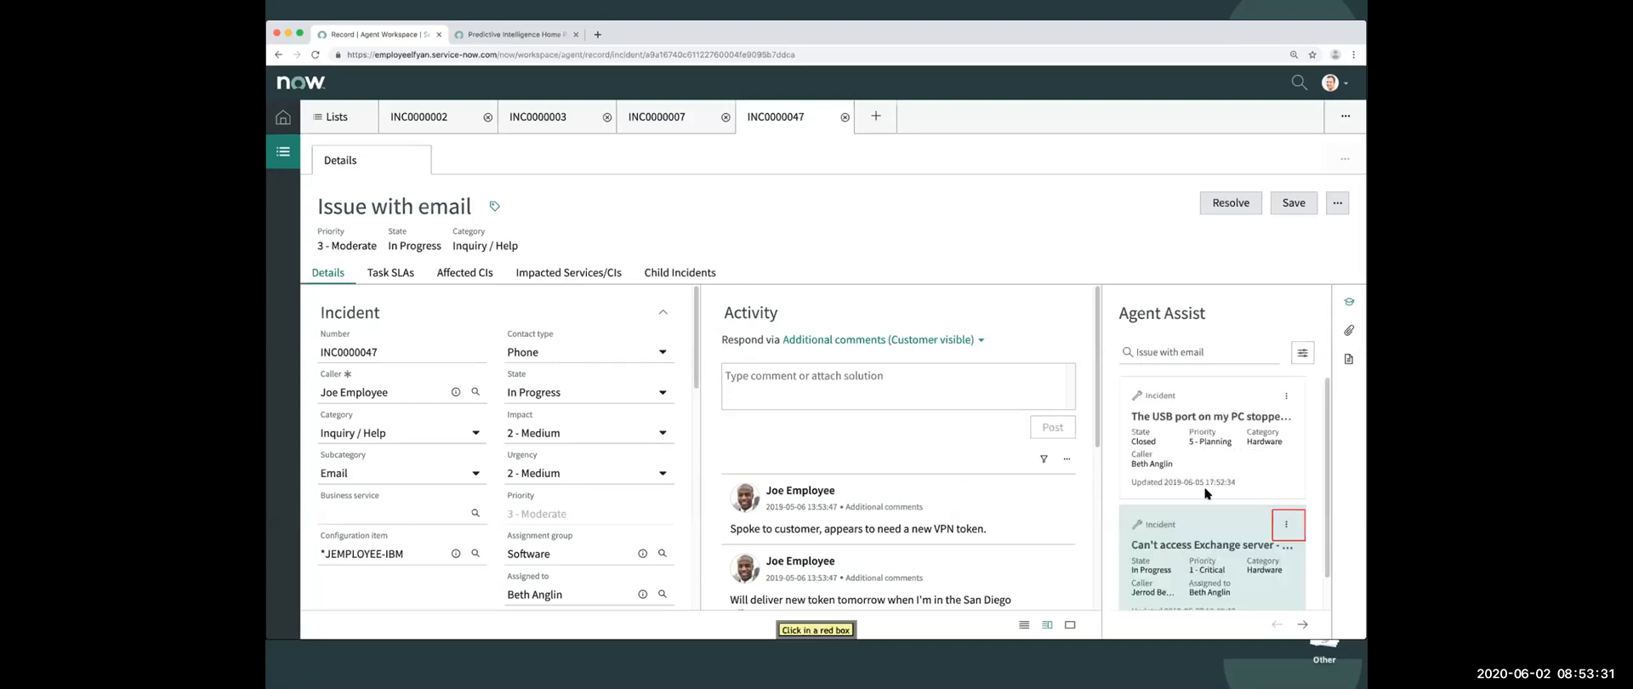
# - Preview the suggested "Can't access Exchange server" incident in Agent Assist and return to the suggestion list
pyautogui.click(1286, 524)
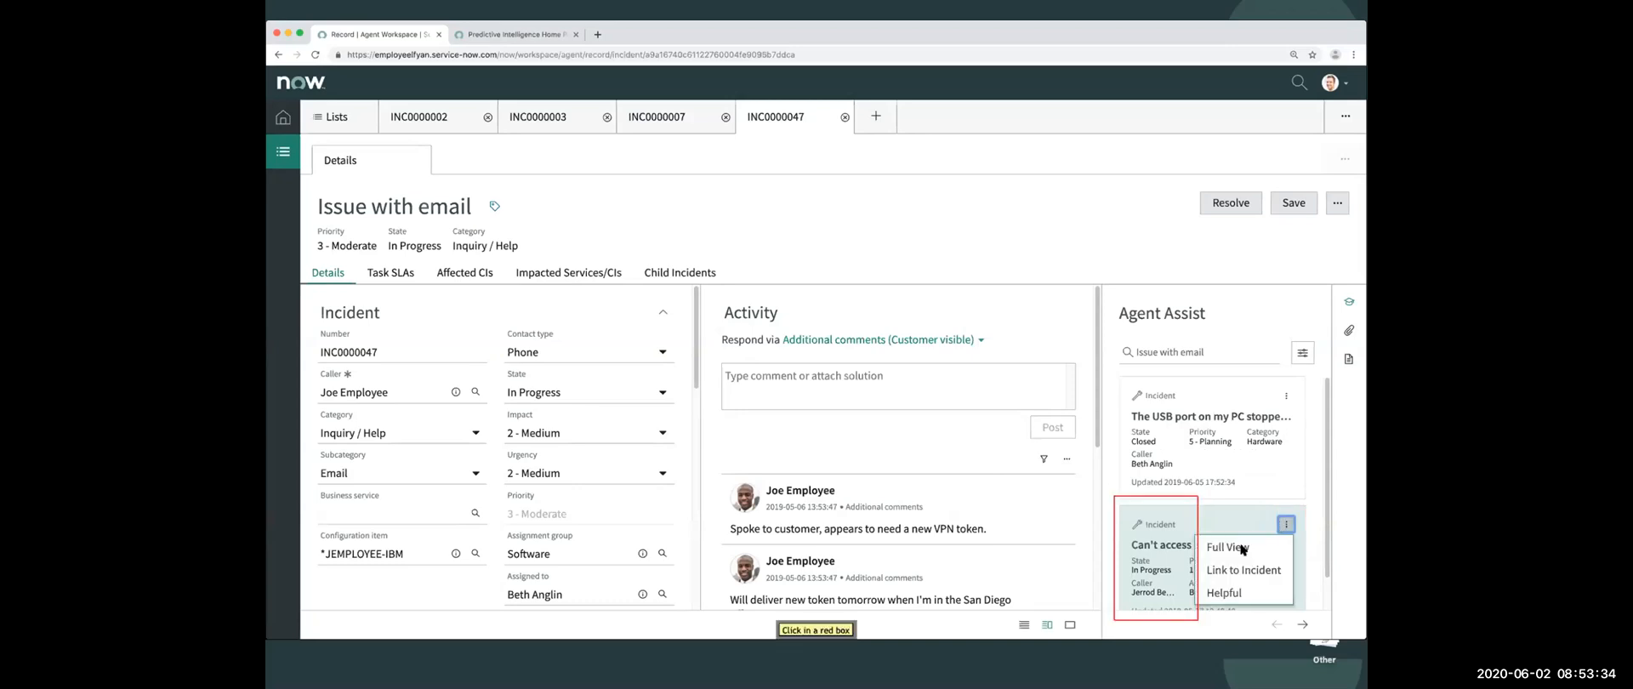
pyautogui.click(1173, 556)
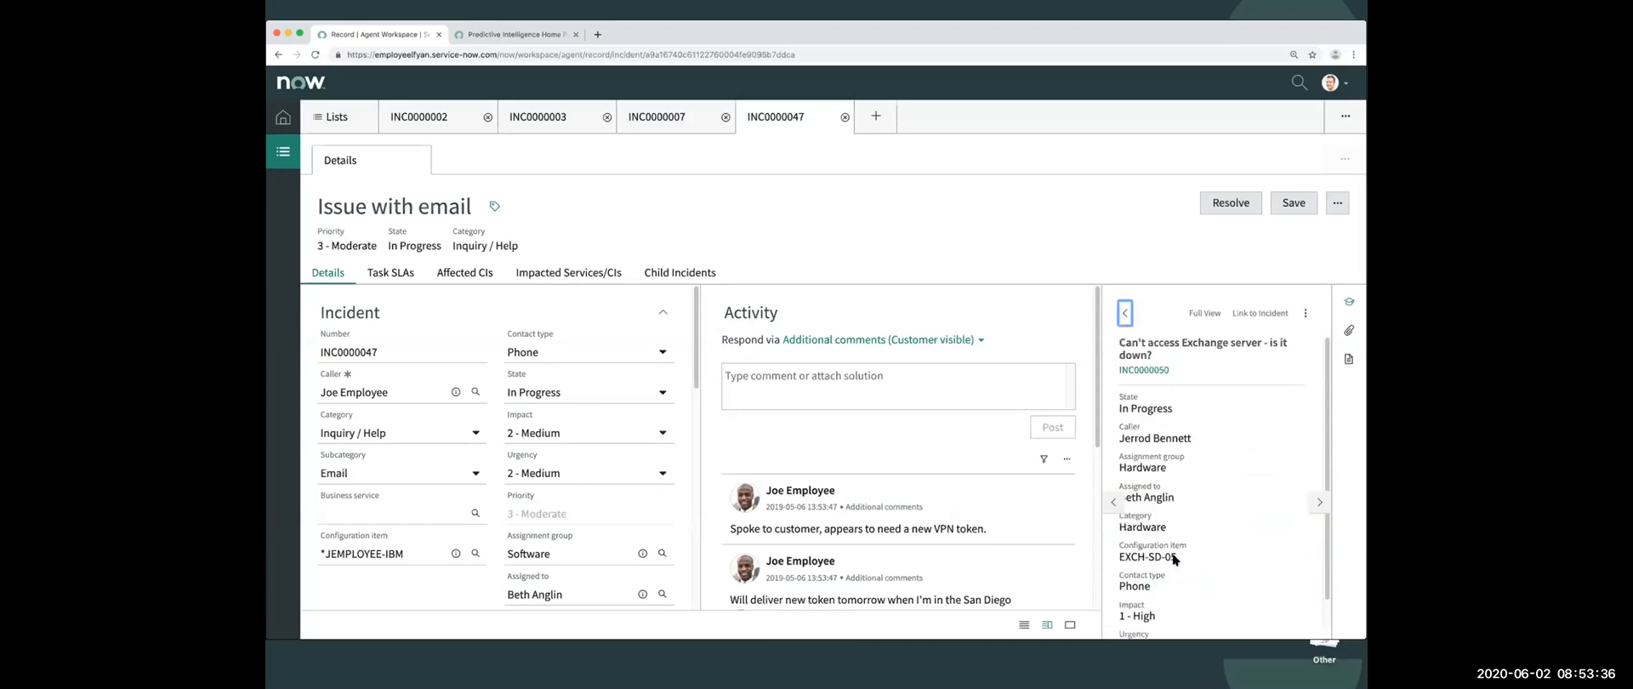
pyautogui.click(1125, 311)
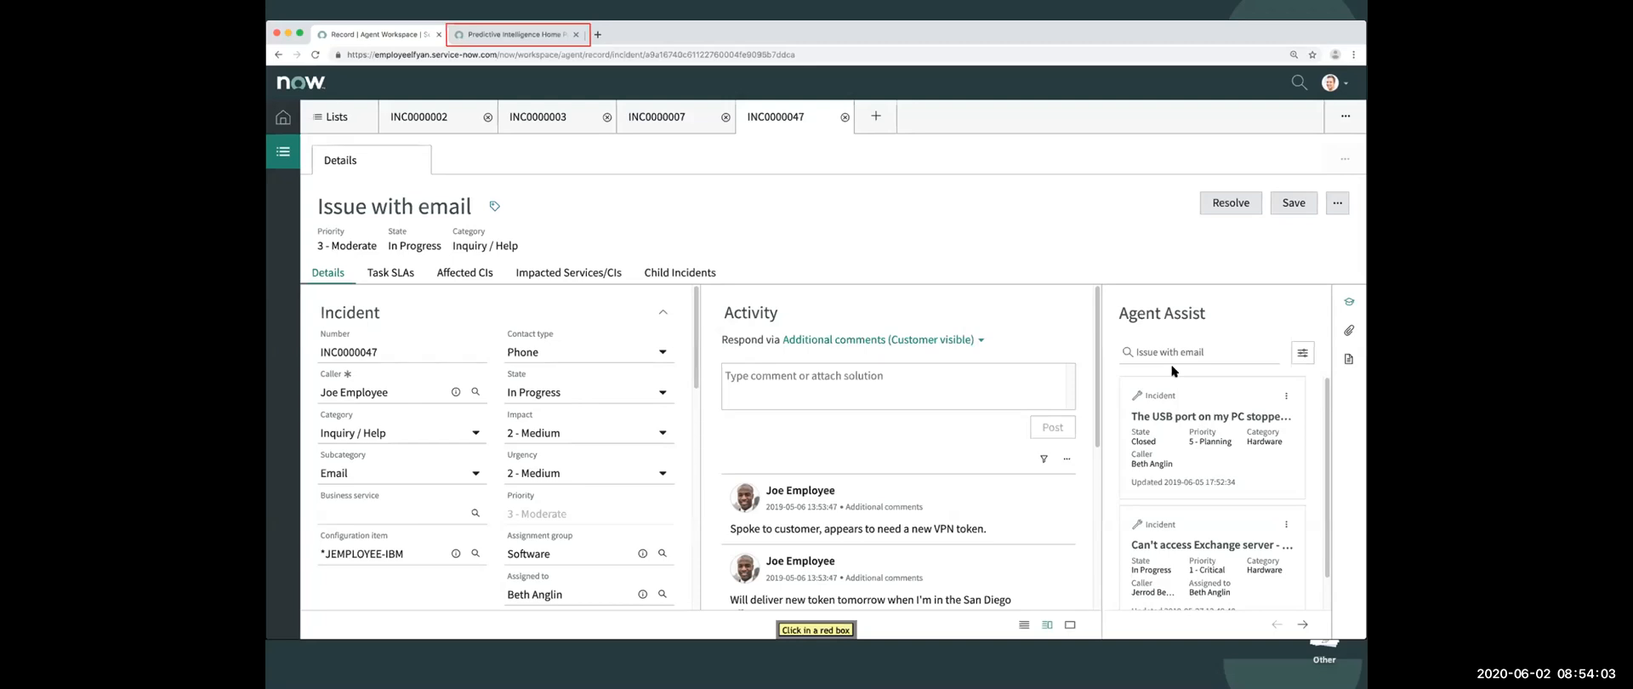
# - In Predictive Intelligence, open the ml_x_snc_global_classification solution and examine coverage and precision of individual classes in its visualization
pyautogui.click(545, 38)
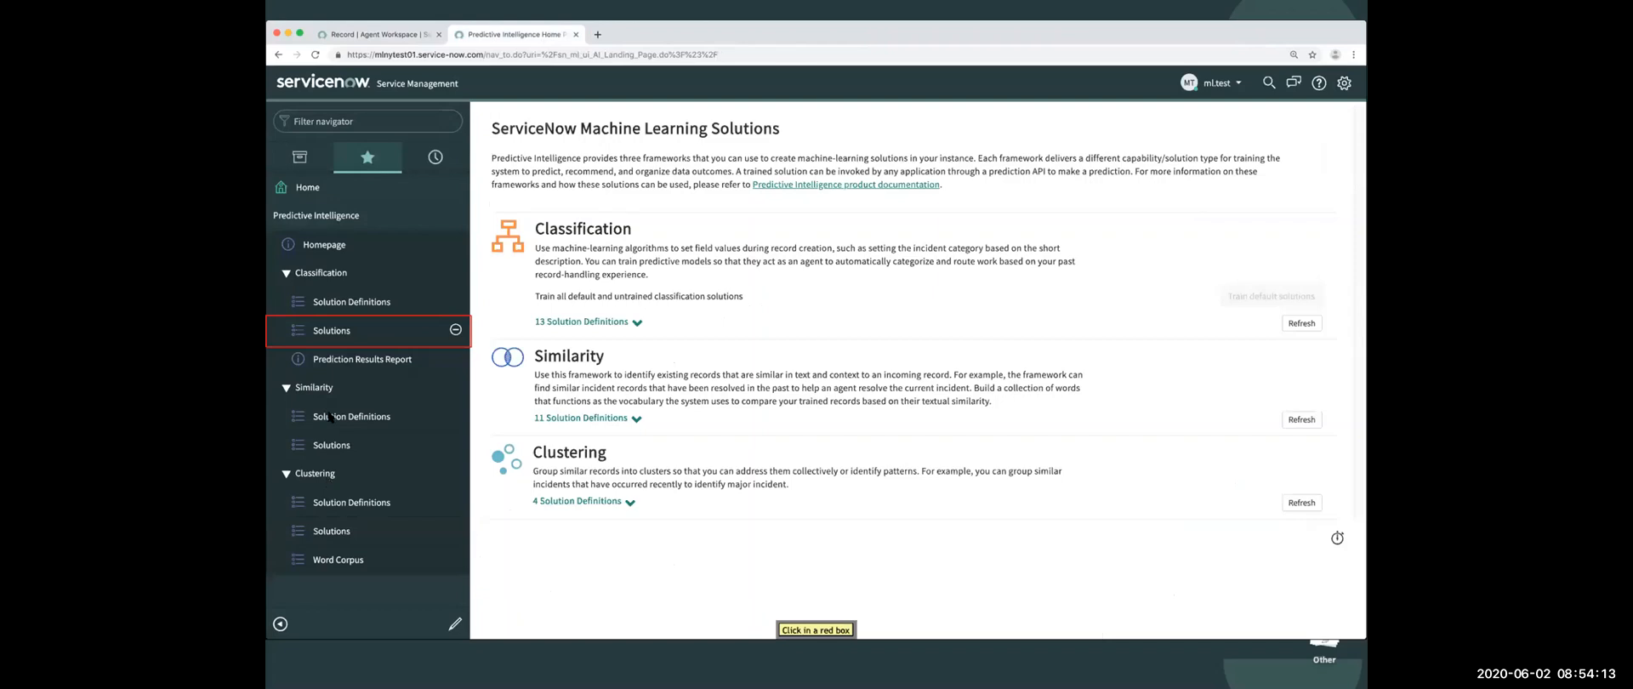
pyautogui.click(338, 334)
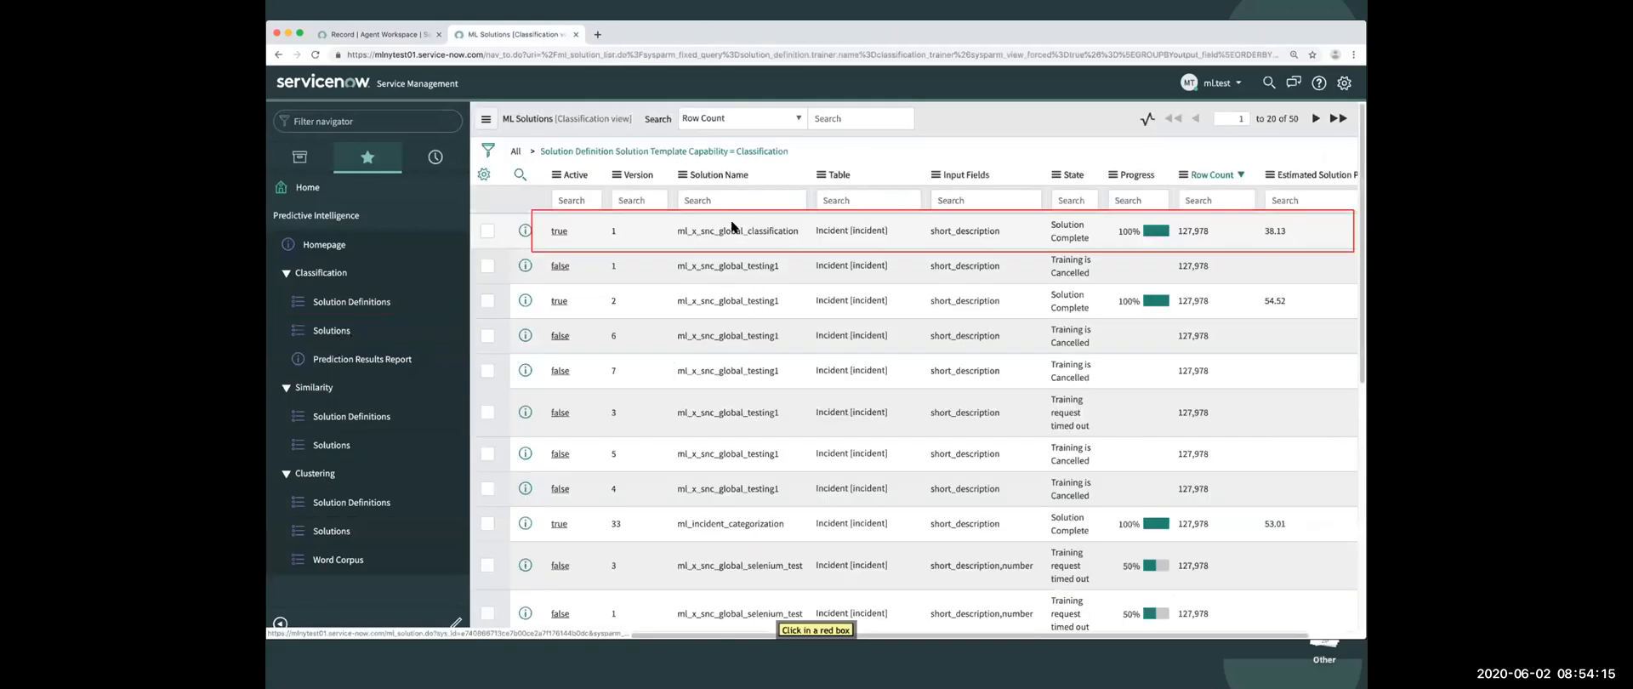
pyautogui.click(716, 231)
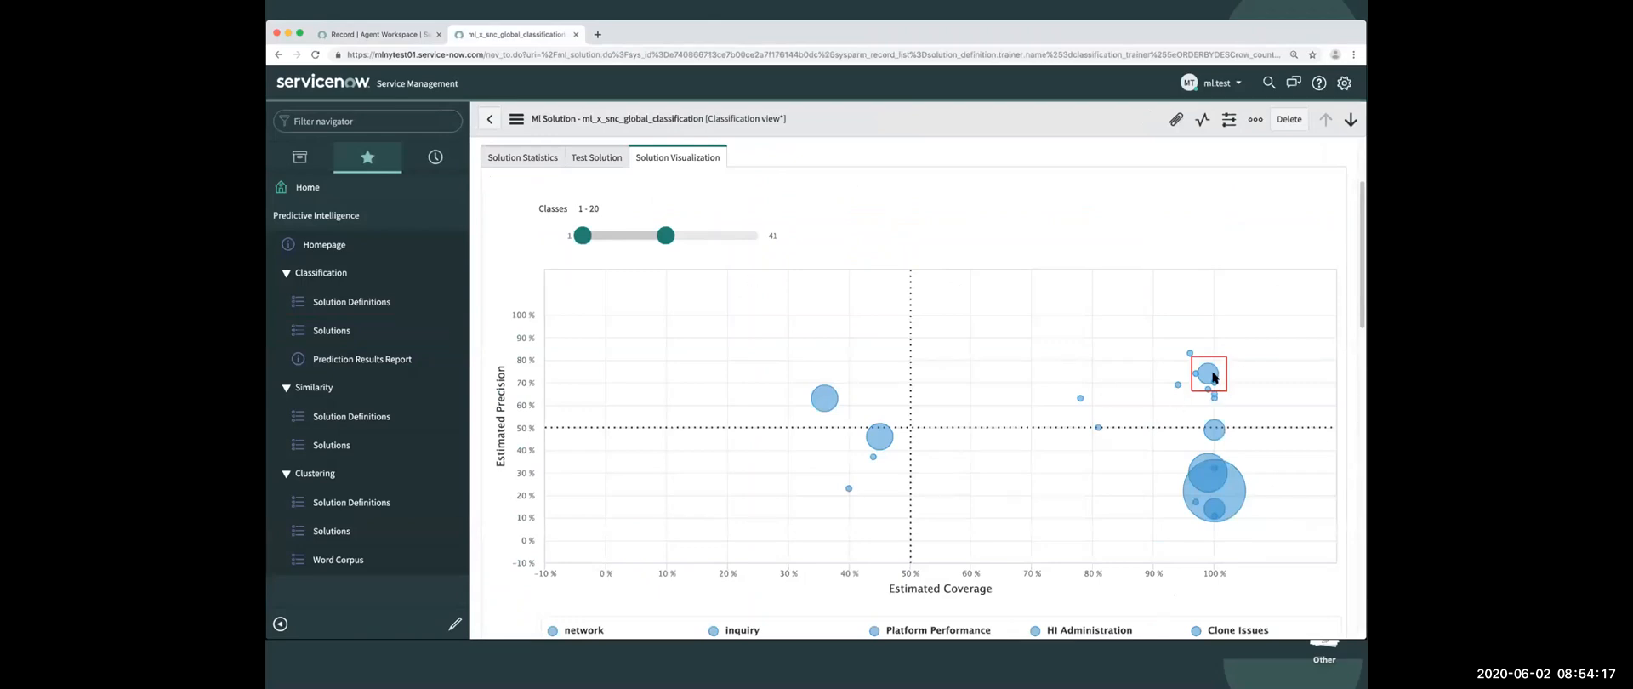
pyautogui.moveTo(1214, 428)
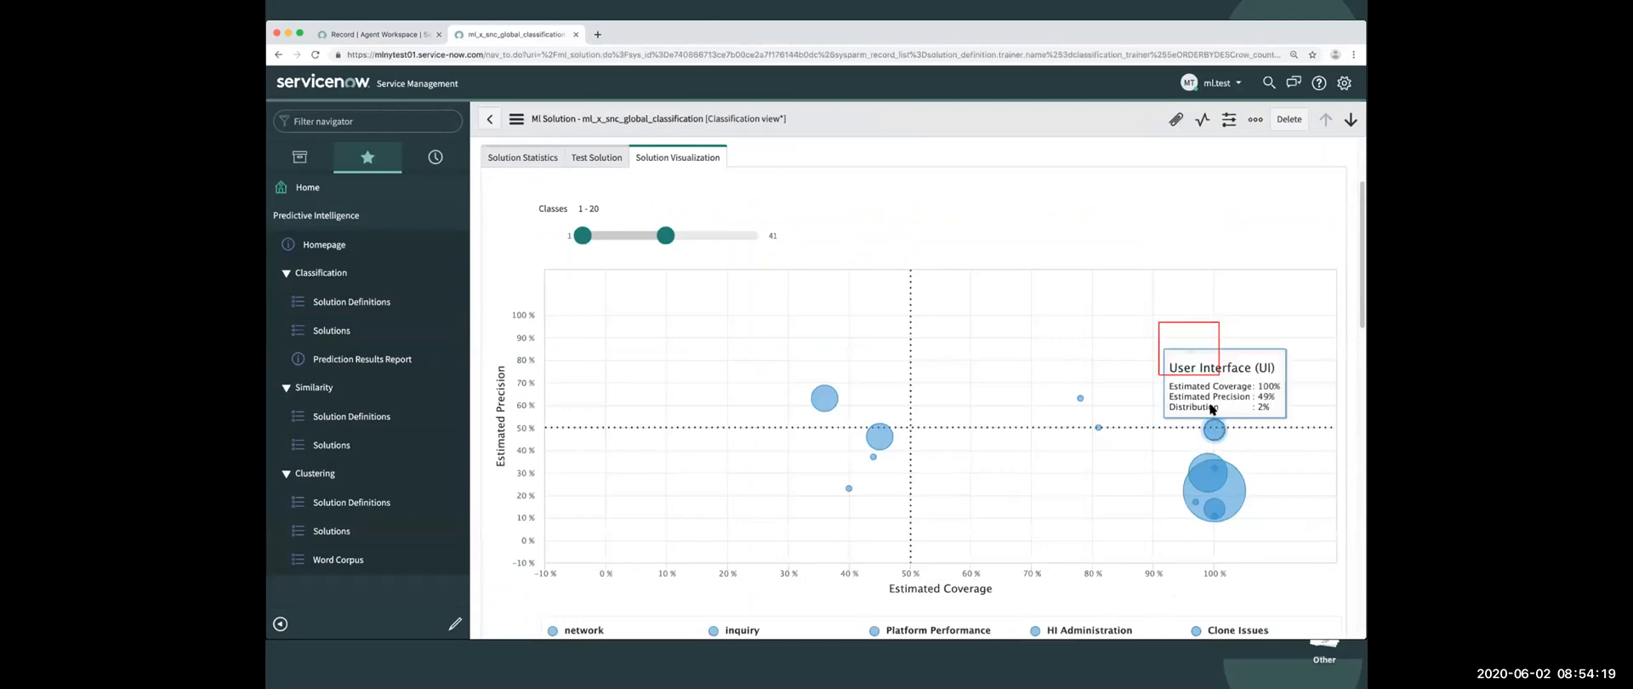
pyautogui.click(1193, 362)
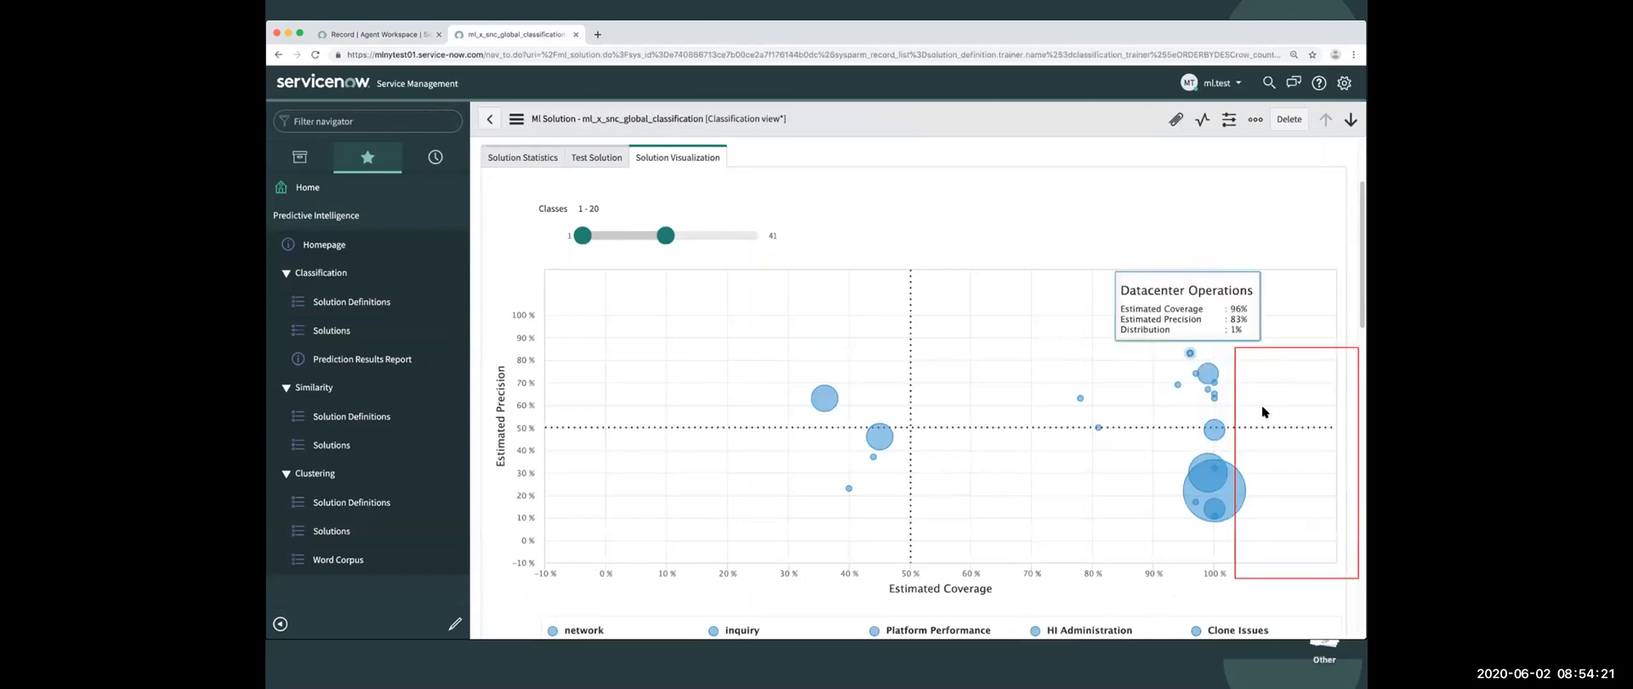
pyautogui.click(1265, 411)
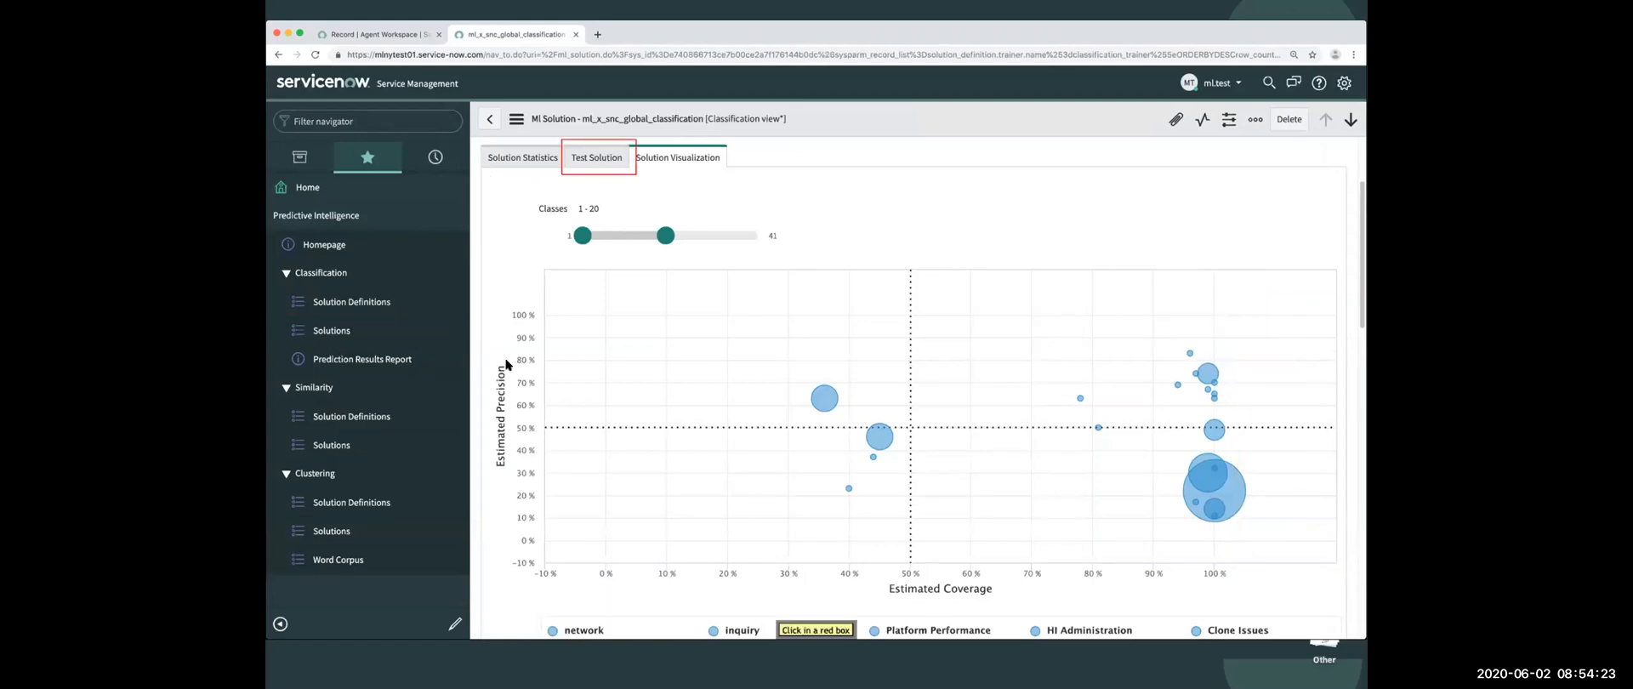
# - Run a single test of the classification solution with the short description "2 emails are stuck in my outbox"
pyautogui.click(597, 157)
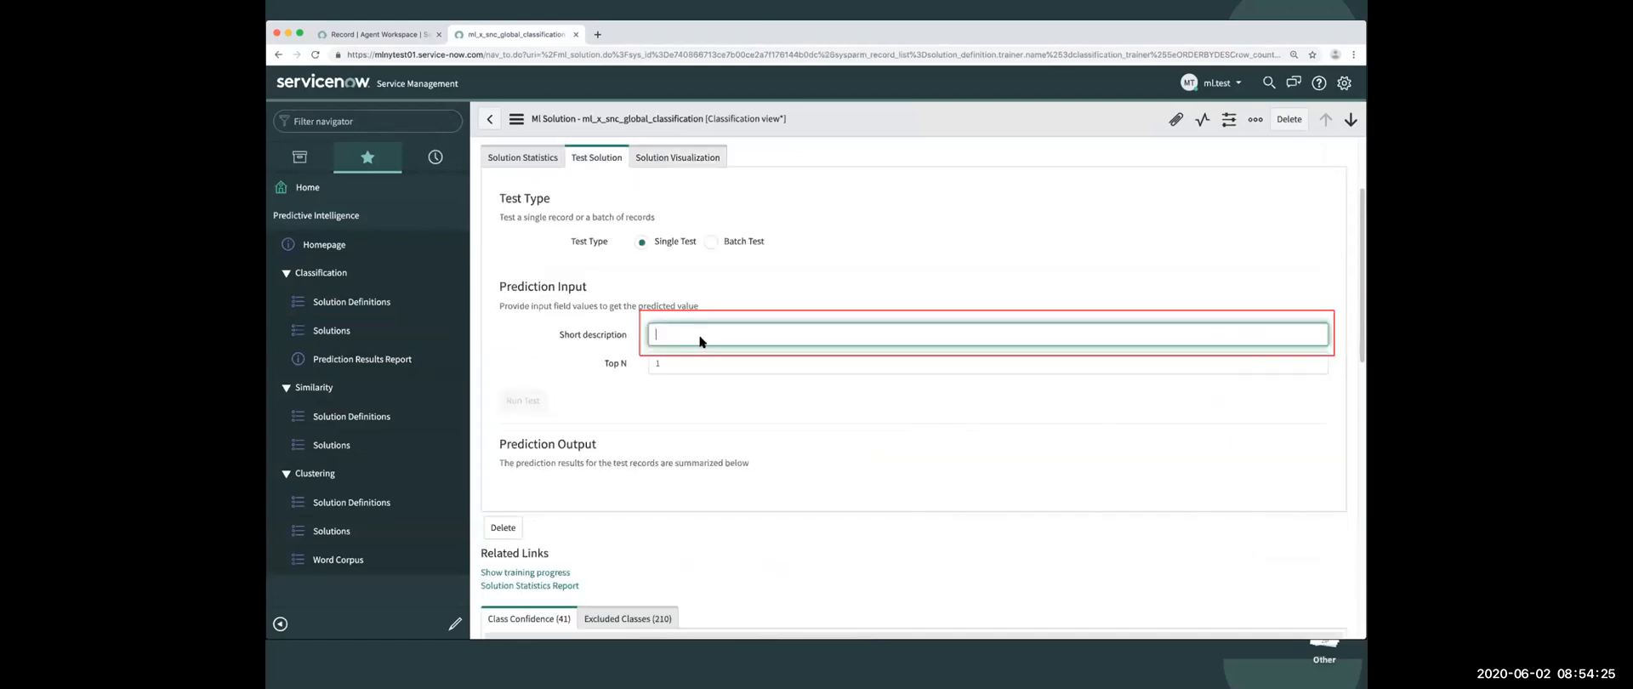
pyautogui.write('2 emails are stuck in my outbox')
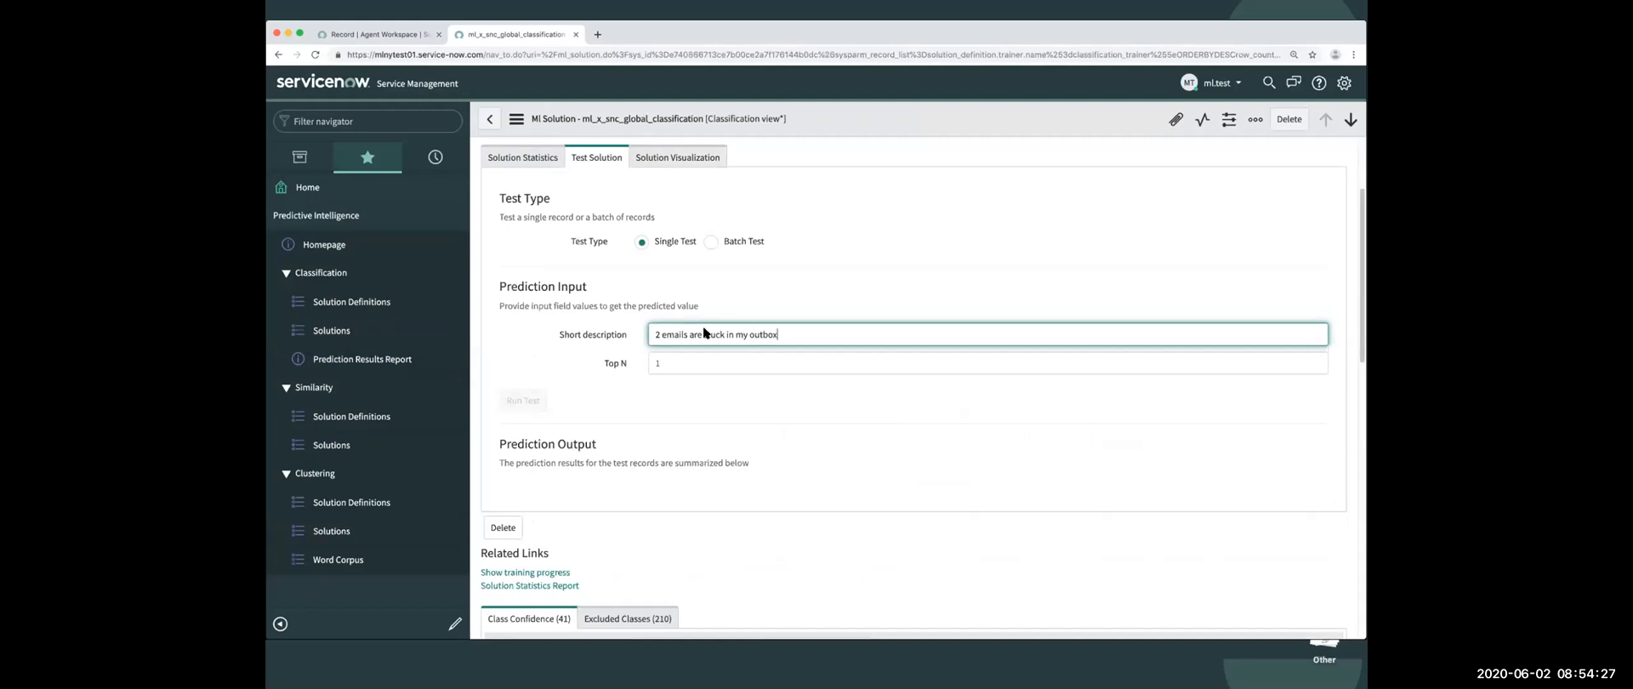
pyautogui.press('Tab')
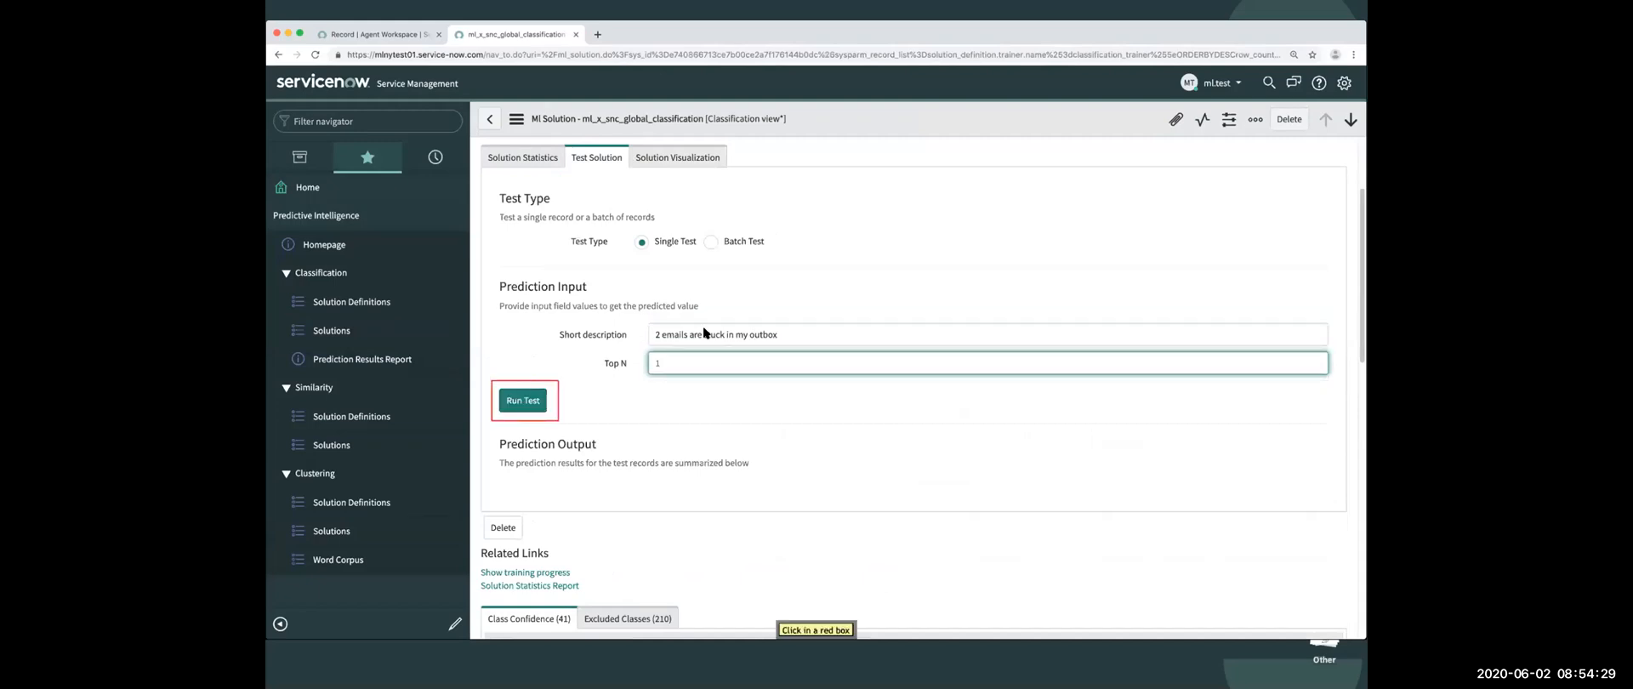
pyautogui.click(524, 406)
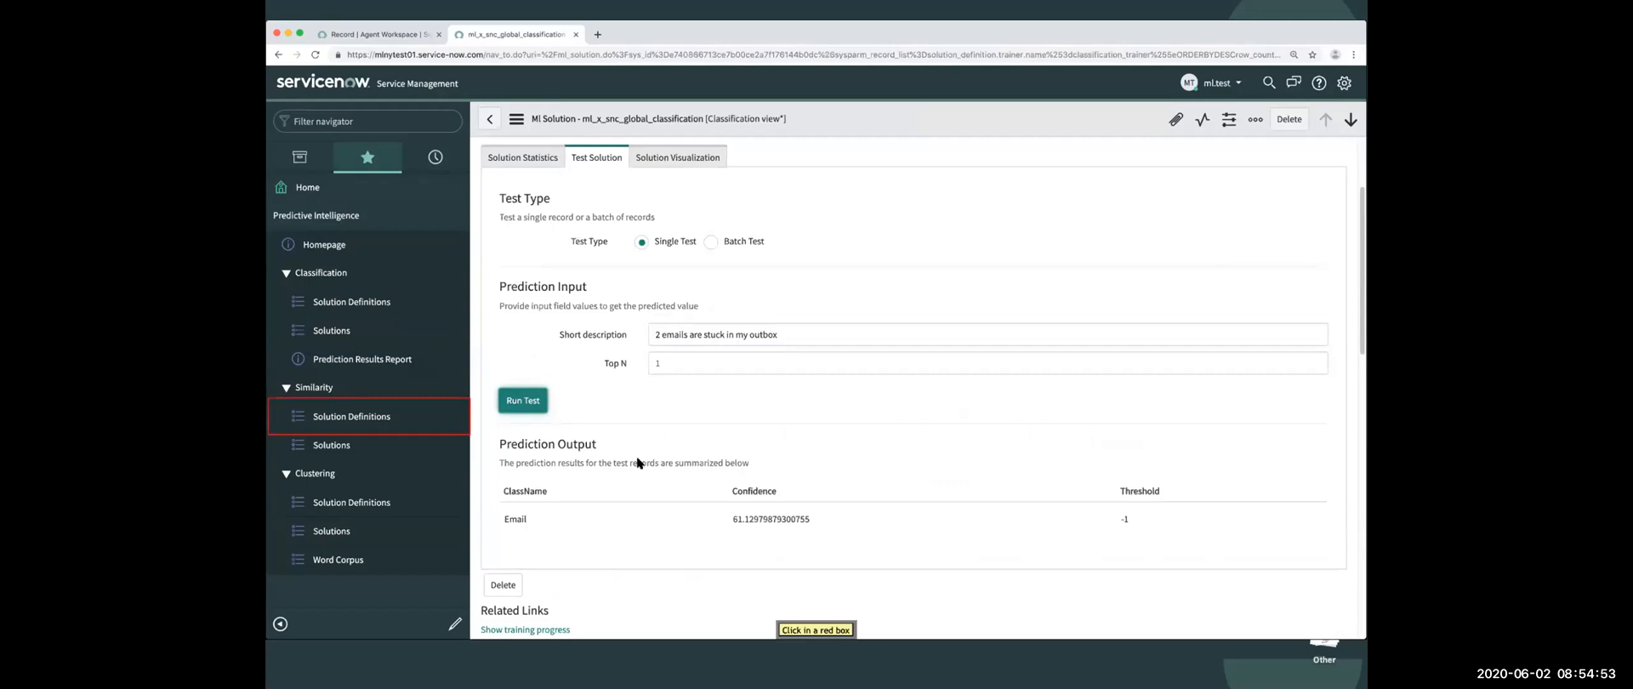
# - View the Similarity solution definitions, and open version 2 of the ml_x_snc_global_testcluster clustering solution at its cluster visualization
pyautogui.click(334, 425)
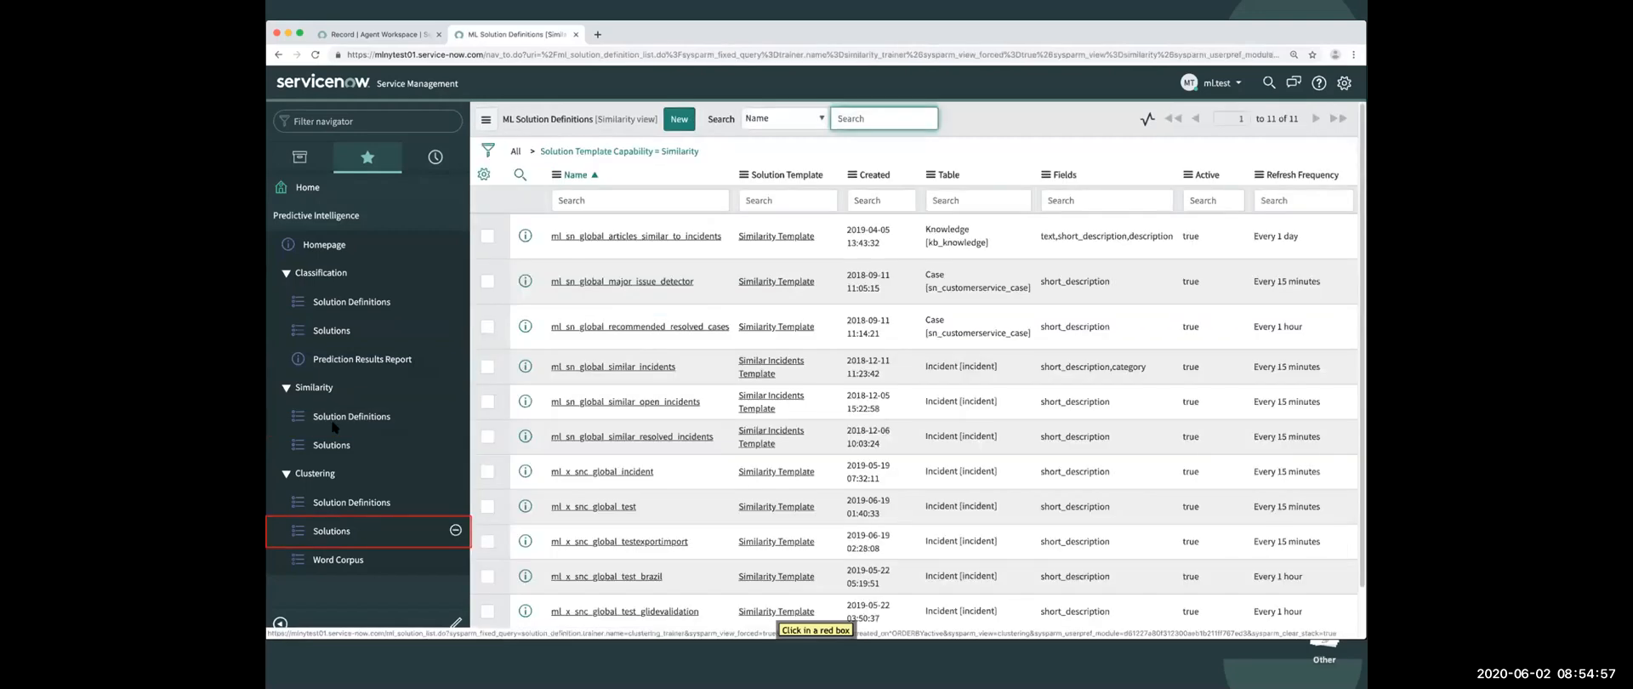
pyautogui.click(330, 531)
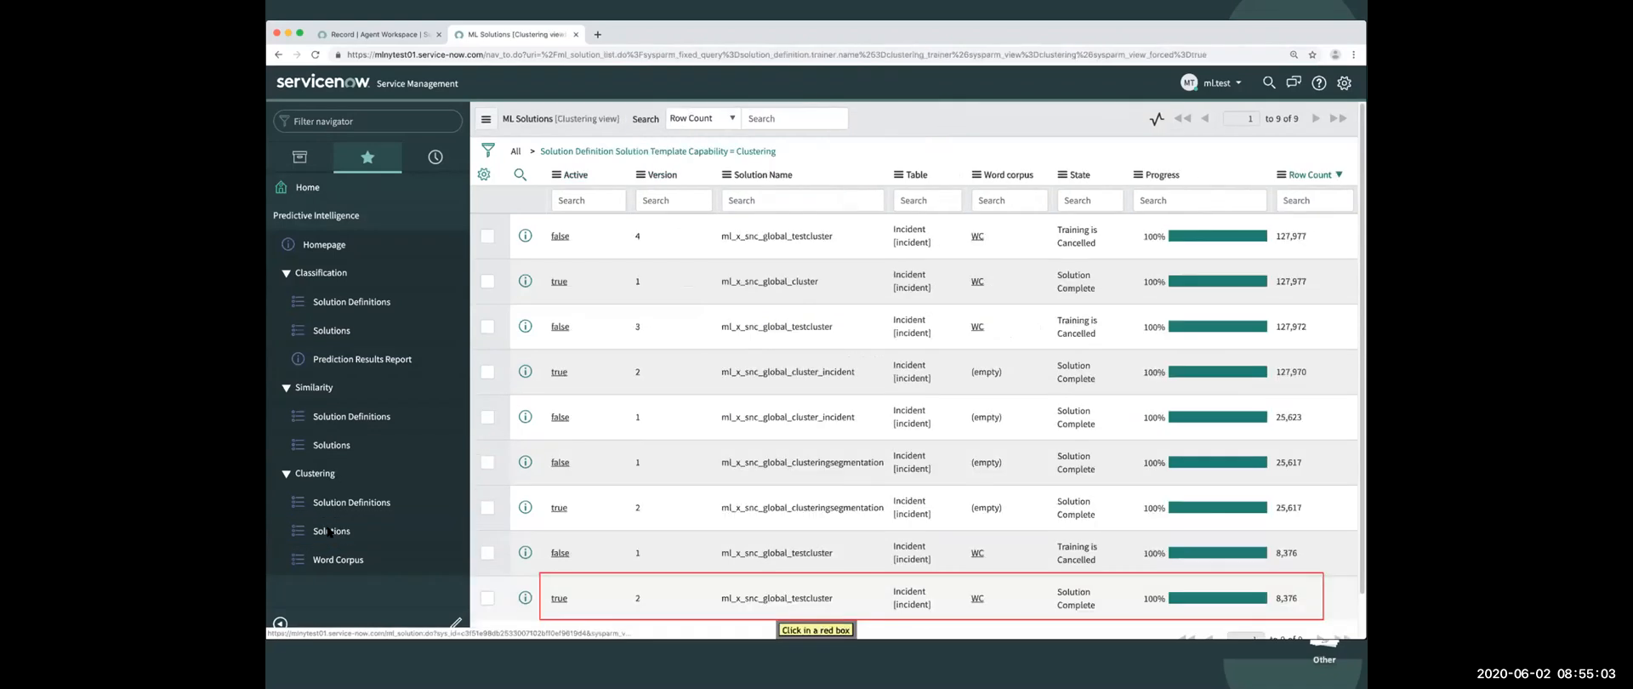
pyautogui.click(819, 596)
pyautogui.scroll(-5, 744, 494)
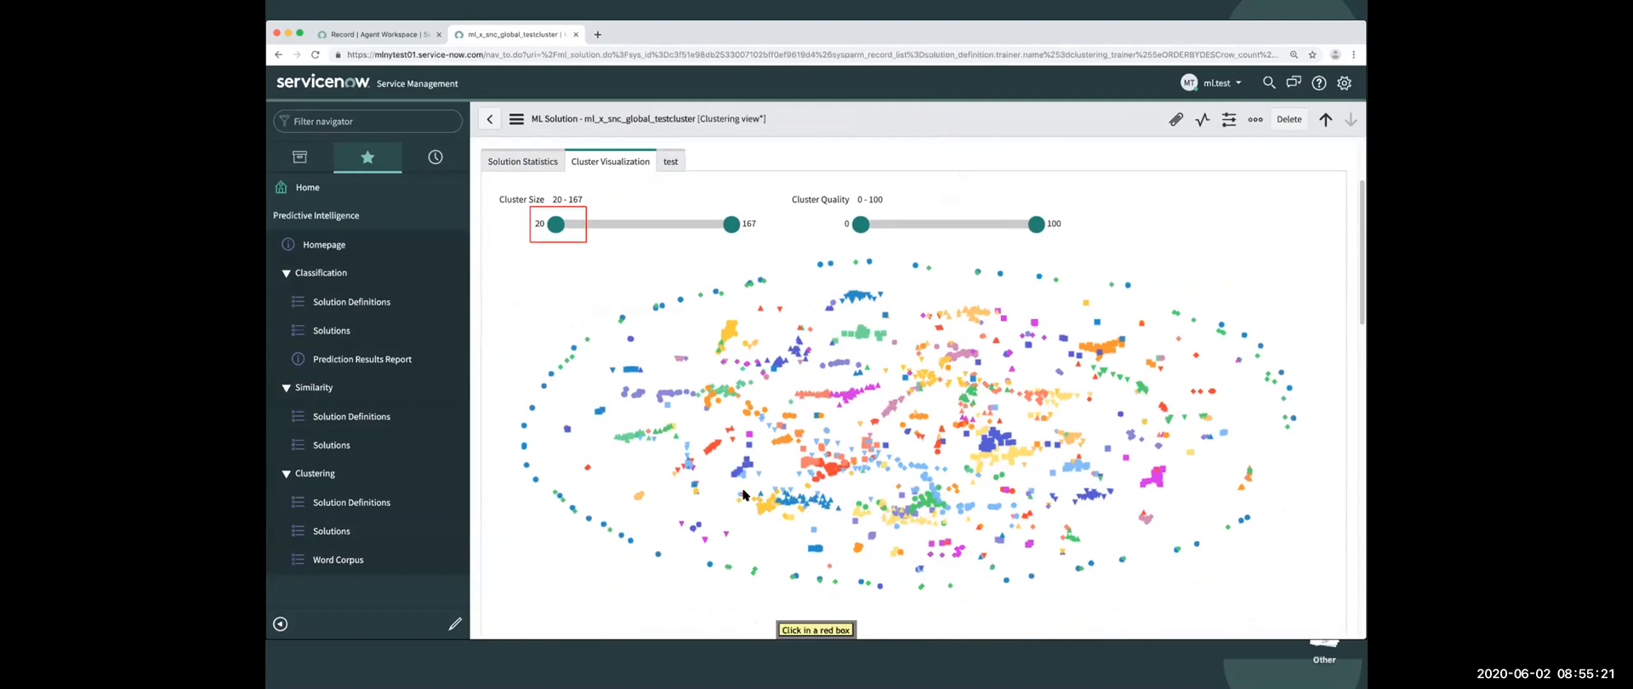
# - Filter the cluster visualization to cluster sizes 83 to 167 and cluster quality 61 to 100
pyautogui.click(556, 226)
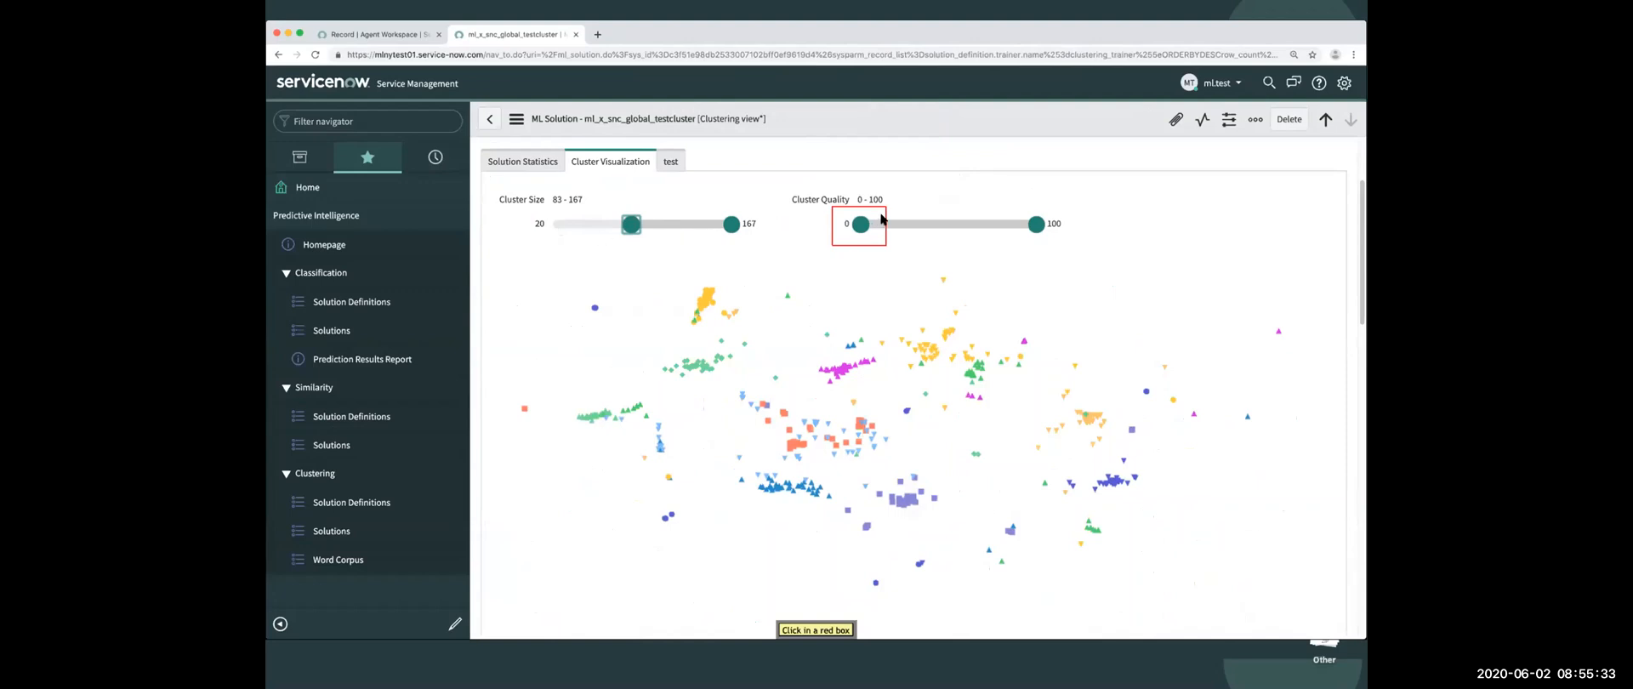
pyautogui.click(860, 224)
pyautogui.press('Right')
pyautogui.press('Right')
pyautogui.press('Right')
pyautogui.press('Right')
pyautogui.press('Right')
pyautogui.press('Right')
pyautogui.press('Right')
pyautogui.press('Right')
pyautogui.press('Right')
pyautogui.press('Right')
pyautogui.press('Right')
pyautogui.press('Right')
pyautogui.press('Right')
pyautogui.press('Right')
pyautogui.press('Right')
pyautogui.press('Right')
pyautogui.press('Right')
pyautogui.press('Right')
pyautogui.press('Right')
pyautogui.press('Right')
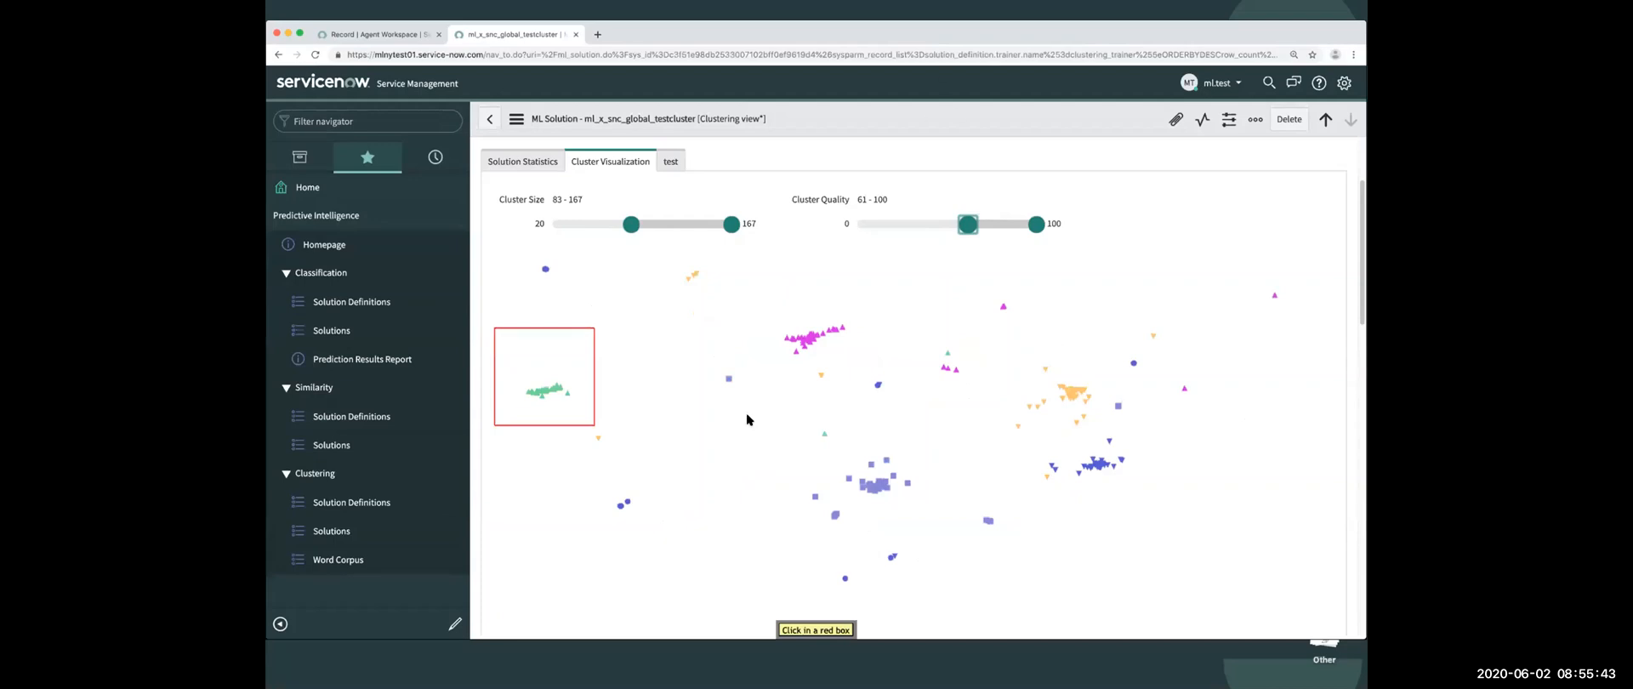
# - Open the summary of the green Cluster 54 and examine the short descriptions of its incidents
pyautogui.moveTo(554, 389)
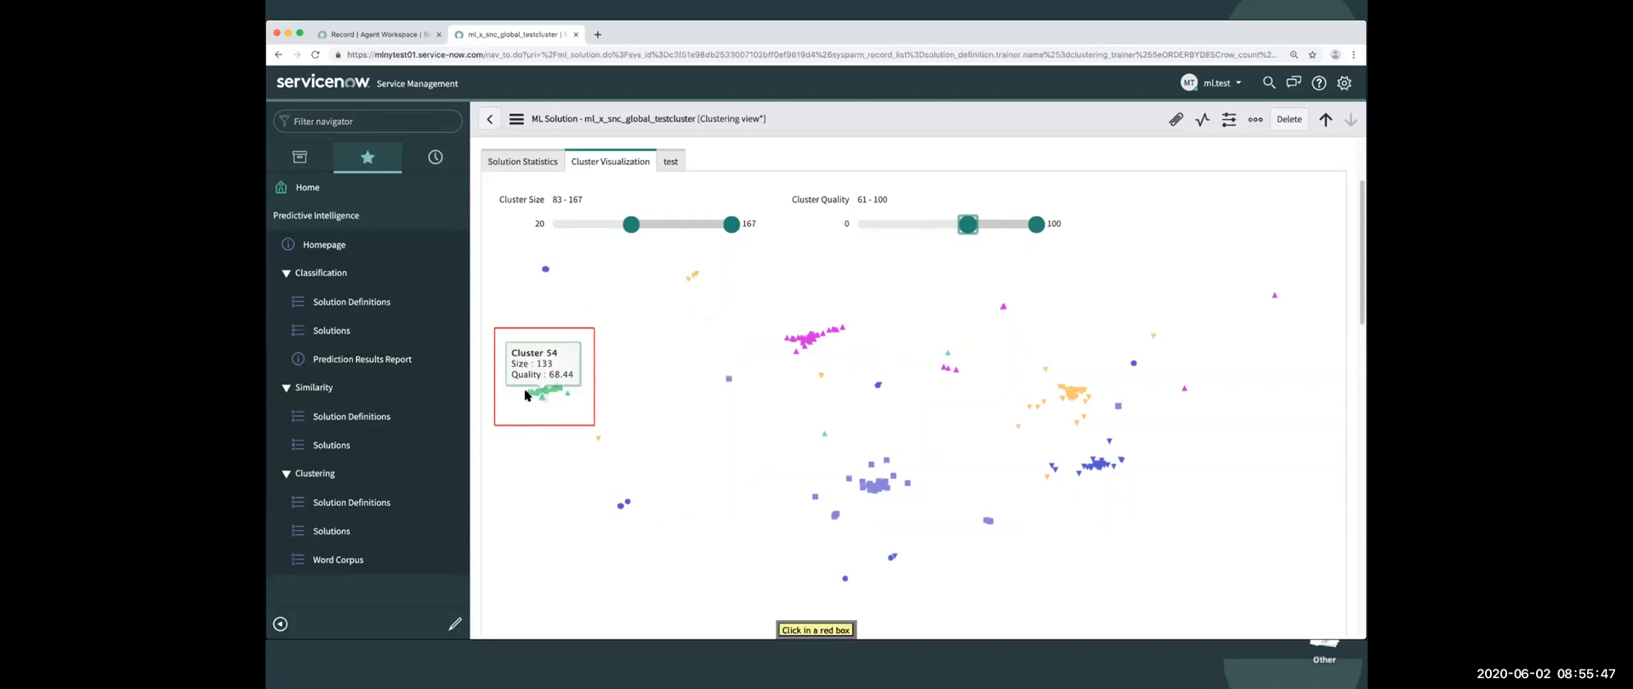
pyautogui.click(524, 388)
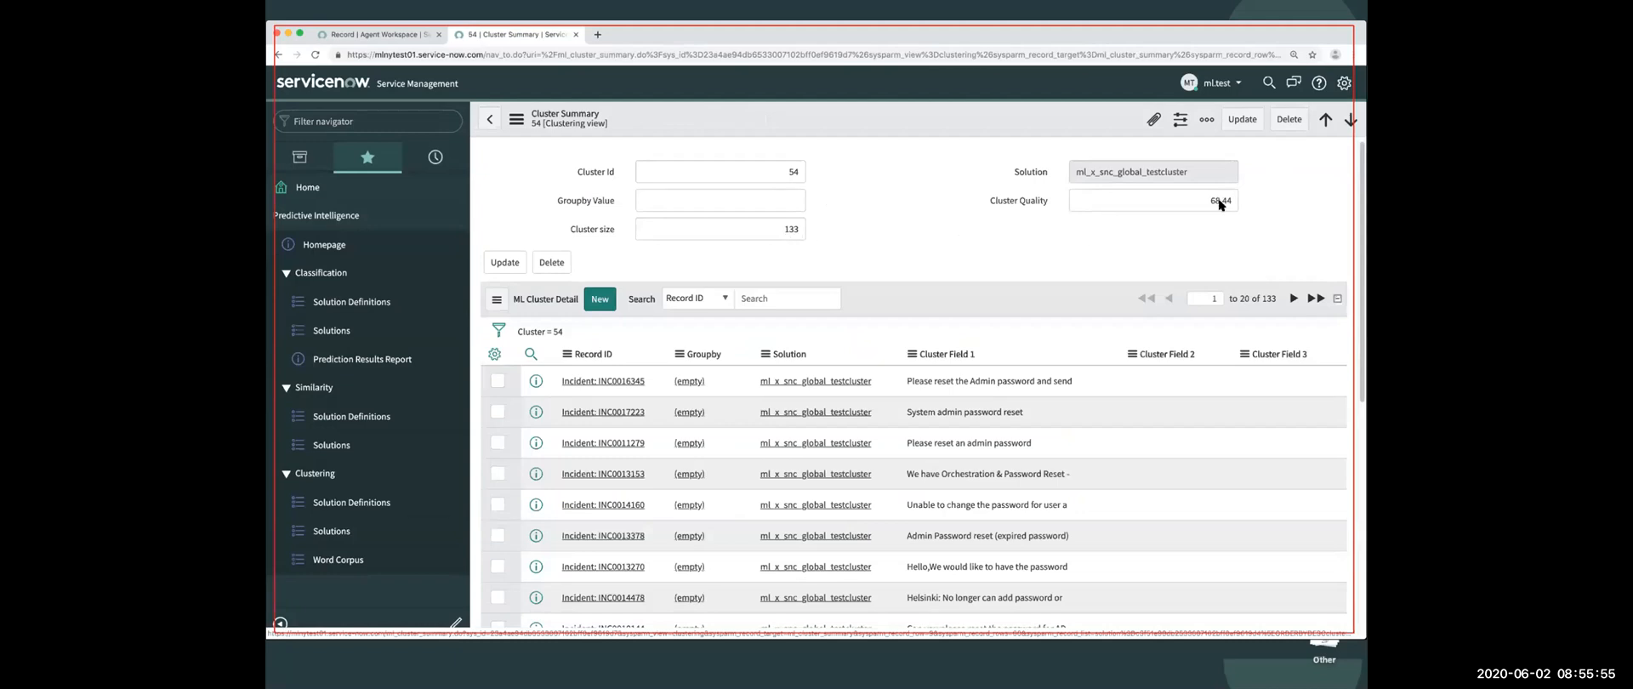
pyautogui.scroll(5, 922, 452)
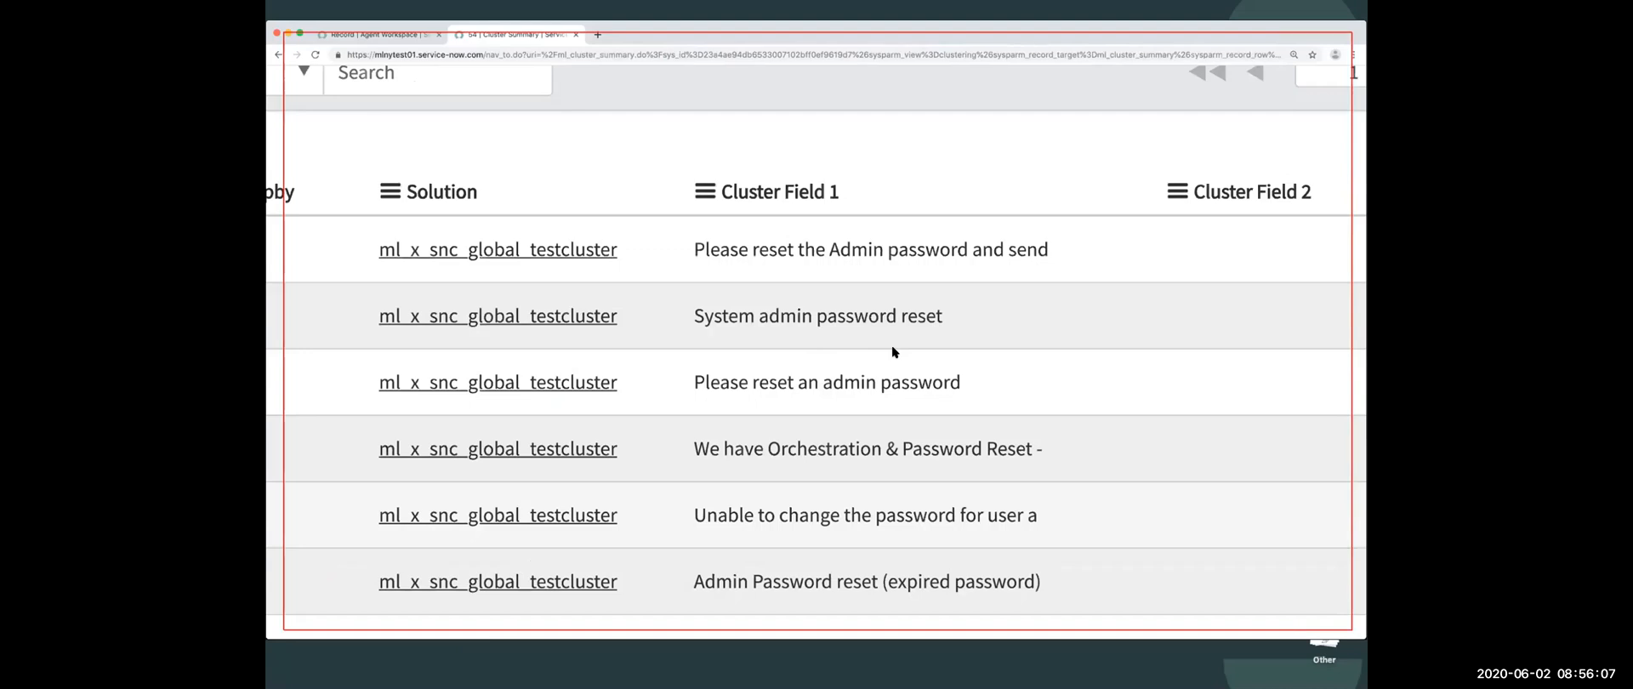
pyautogui.scroll(-5, 892, 347)
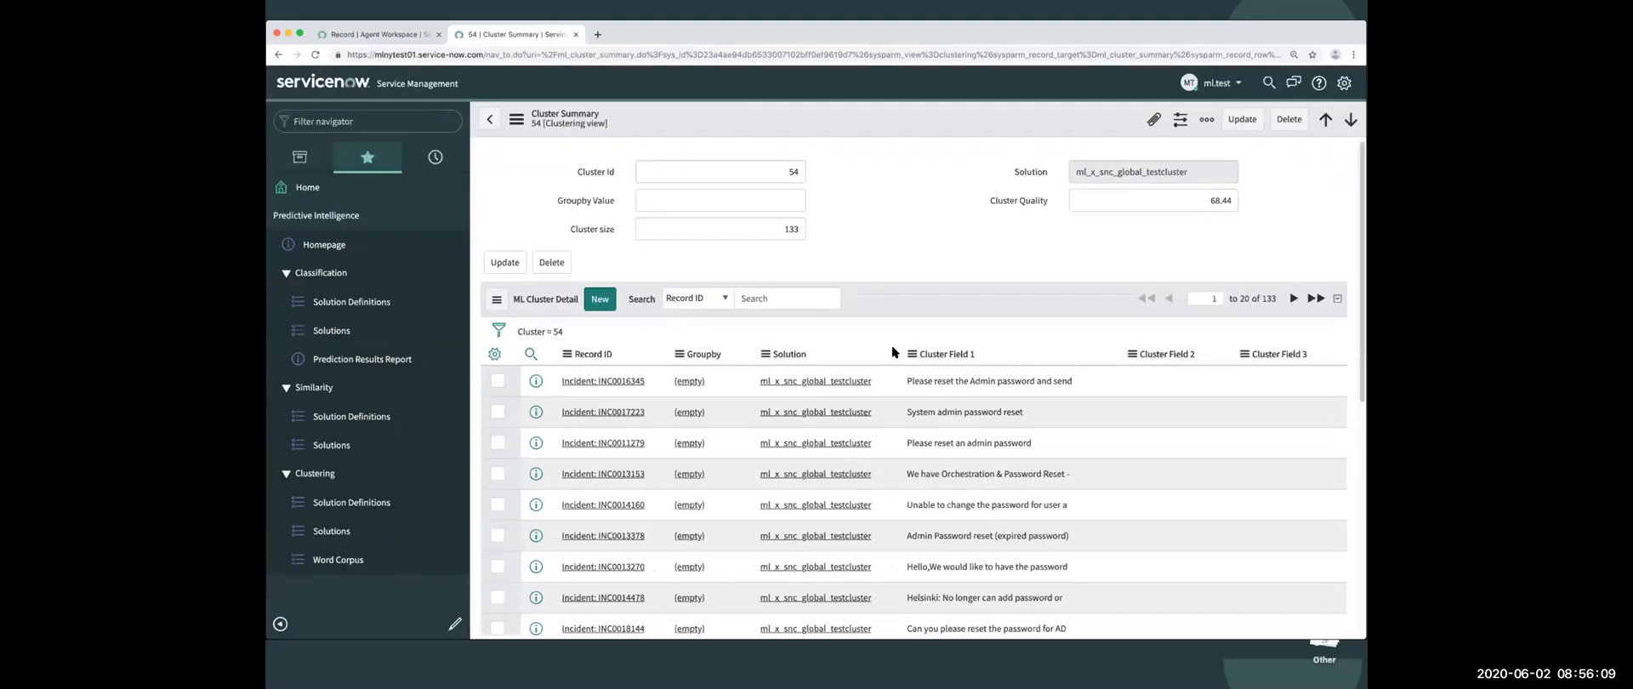